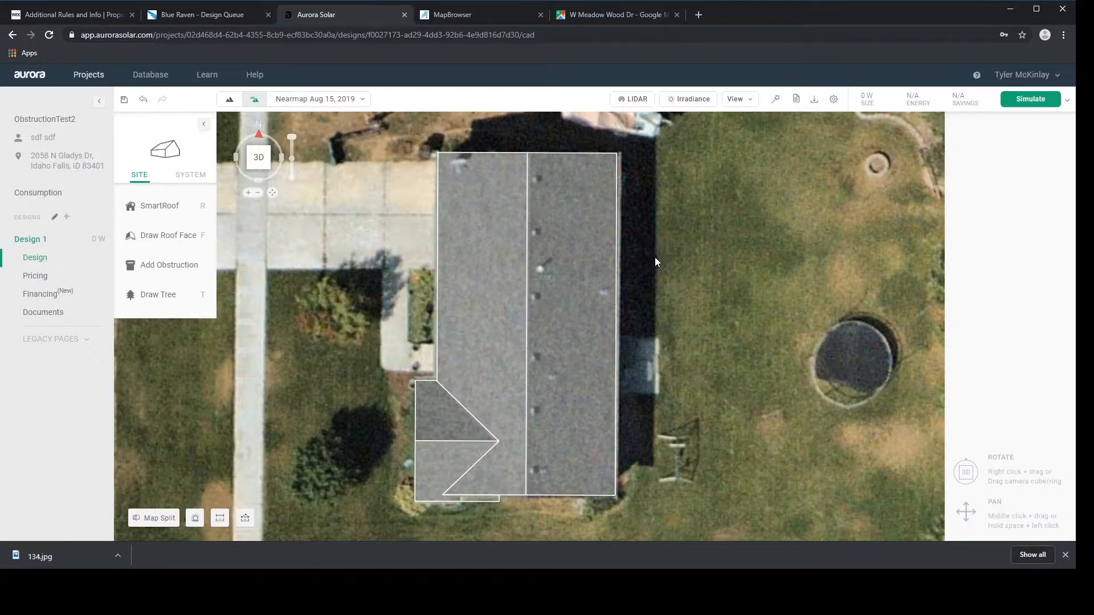
Draw a circular obstruction about 0.33 ft in radius over the small pipe vent in the middle of the eastern roof face
{"action": "left_click", "coordinate": [177, 269]}
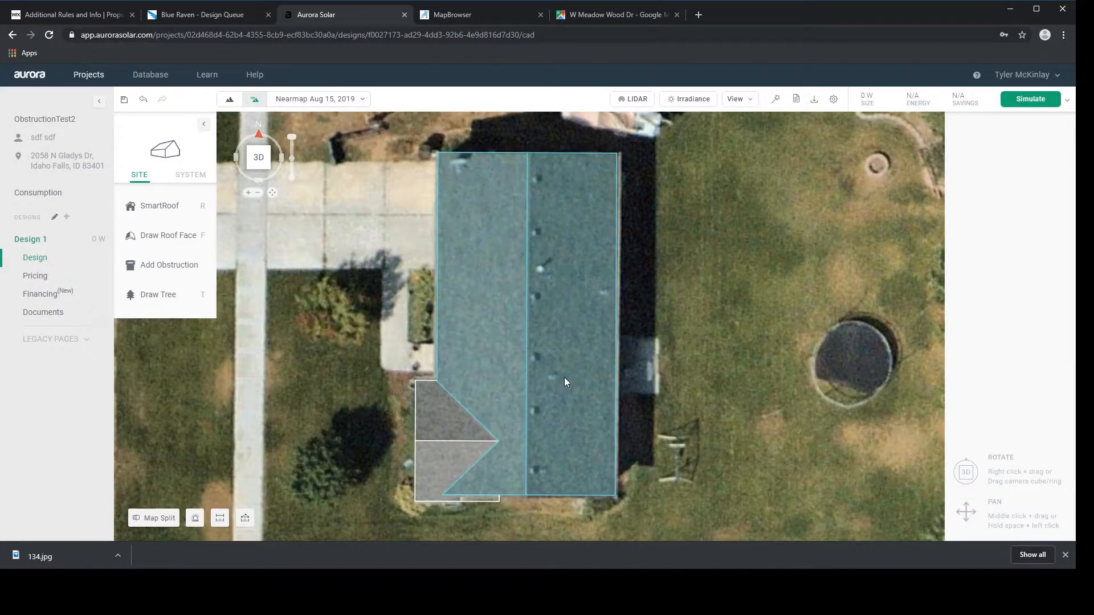
{"action": "scroll", "coordinate": [565, 381], "scroll_direction": "up", "scroll_amount": 5}
{"action": "scroll", "coordinate": [565, 376], "scroll_direction": "up", "scroll_amount": 2}
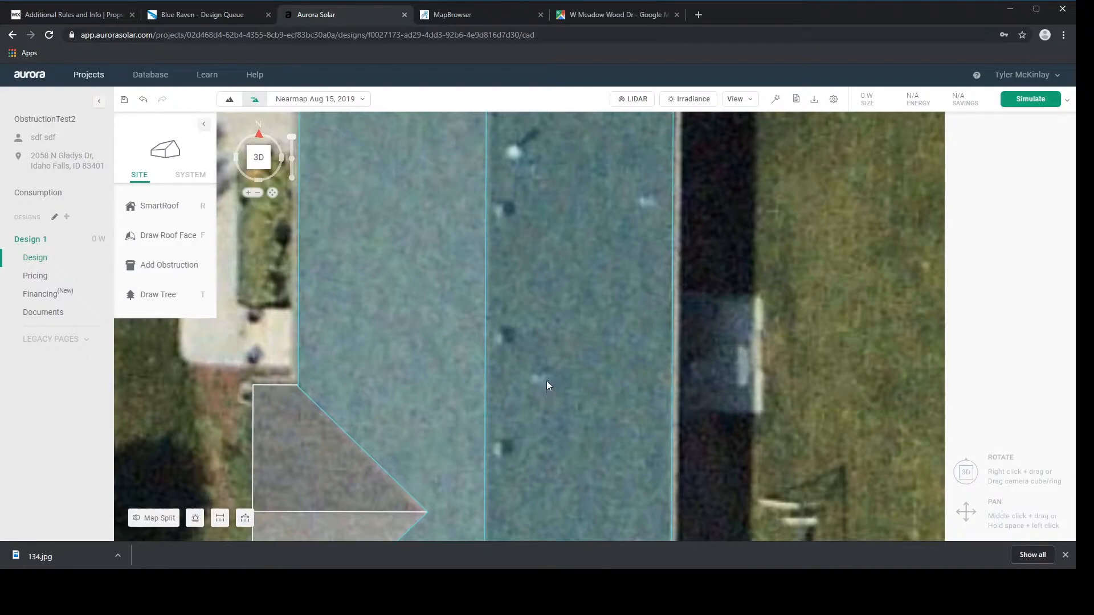
{"action": "key", "text": "e"}
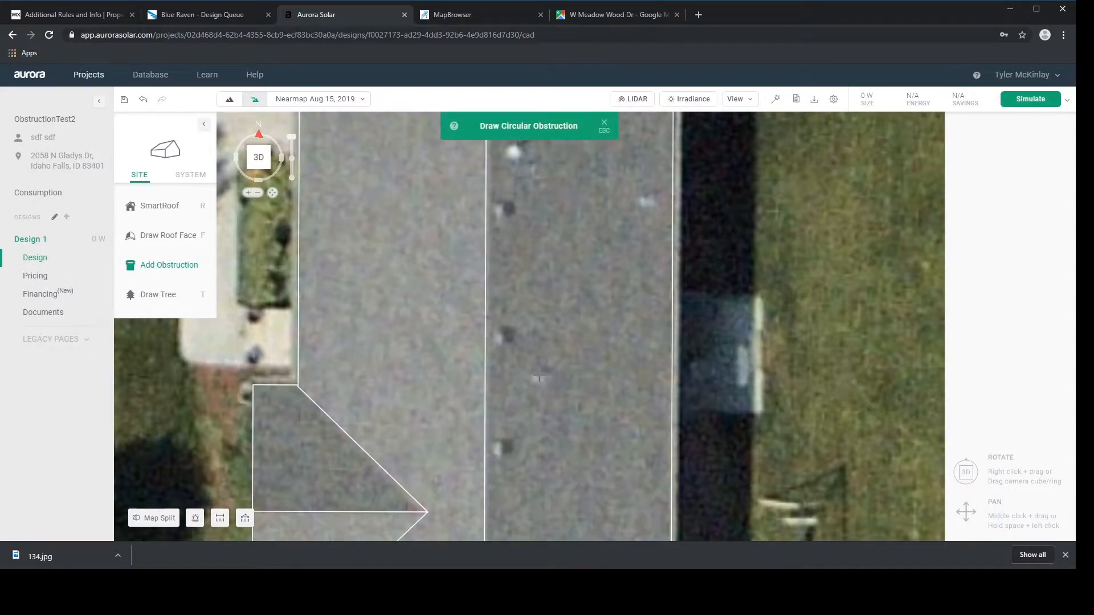
{"action": "left_click", "coordinate": [538, 379]}
{"action": "left_click", "coordinate": [538, 374]}
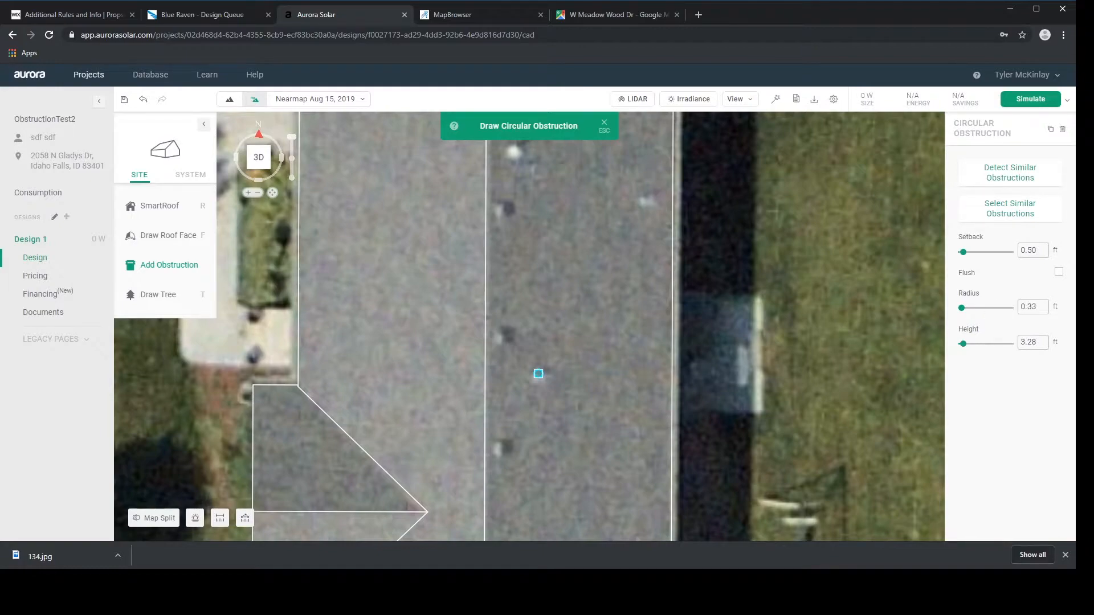
{"action": "left_click", "coordinate": [604, 124]}
Set the height of the circular obstruction on the pipe vent to 1 ft
{"action": "scroll", "coordinate": [602, 285], "scroll_direction": "down", "scroll_amount": 1}
{"action": "right_click_drag", "start_coordinate": [602, 286], "coordinate": [567, 357]}
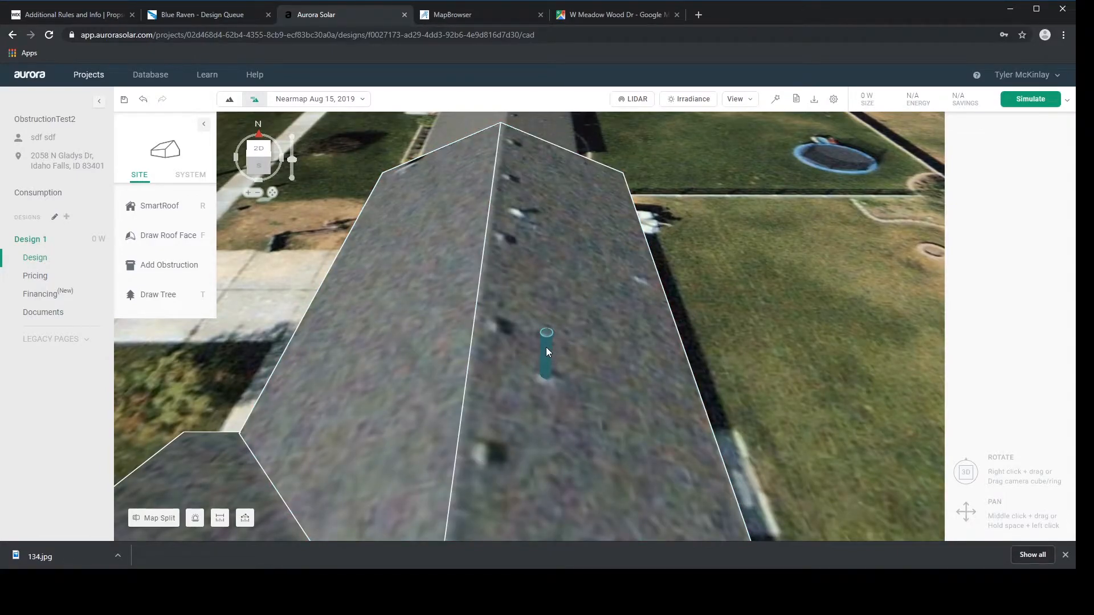
{"action": "left_click", "coordinate": [546, 348]}
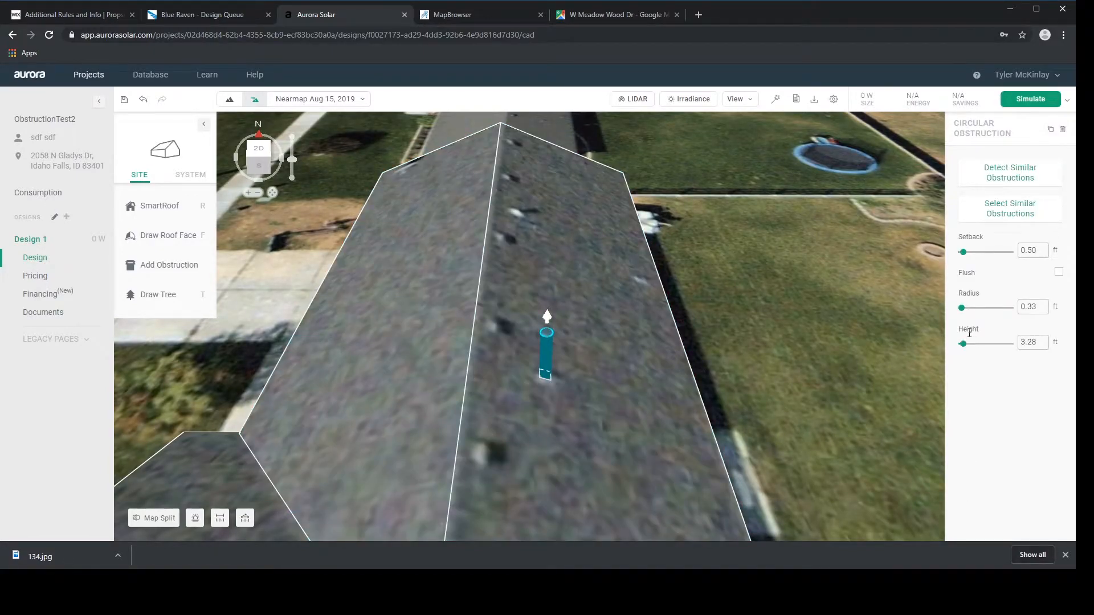
{"action": "left_click", "coordinate": [1040, 344]}
{"action": "type", "text": "1"}
{"action": "left_click", "coordinate": [800, 292]}
Copy the 1 ft circular obstruction onto the small pipe vent near the eastern eave
{"action": "right_click_drag", "start_coordinate": [734, 348], "coordinate": [725, 479]}
{"action": "scroll", "coordinate": [724, 478], "scroll_direction": "down", "scroll_amount": 1}
{"action": "middle_click_drag", "start_coordinate": [720, 373], "coordinate": [736, 272]}
{"action": "scroll", "coordinate": [700, 323], "scroll_direction": "up", "scroll_amount": 3}
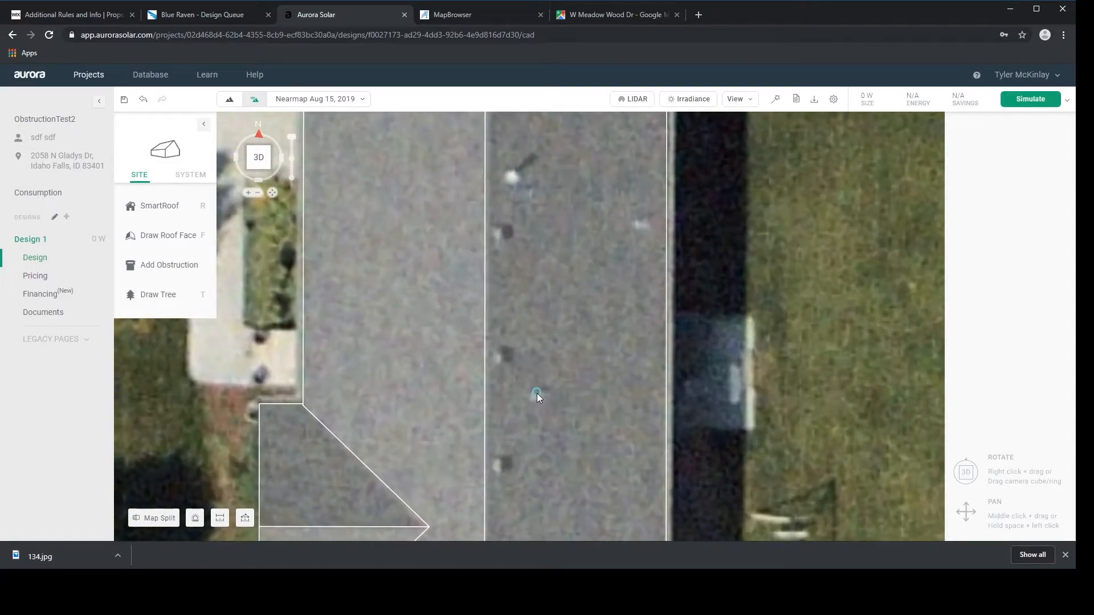
{"action": "left_click", "coordinate": [537, 393]}
{"action": "key", "text": "ctrl+c"}
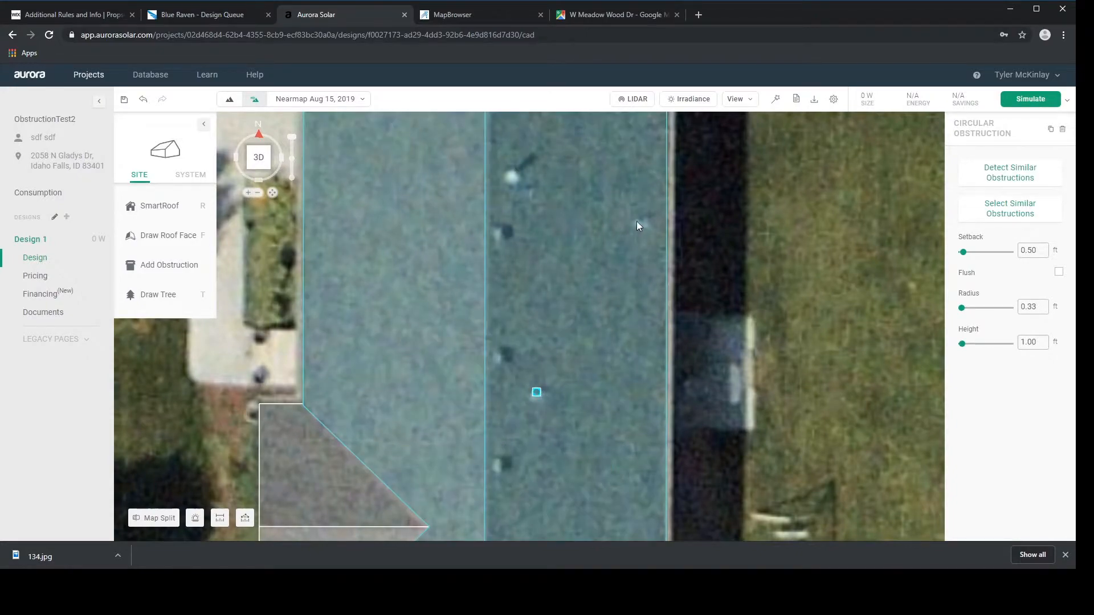
{"action": "key", "text": "ctrl+v"}
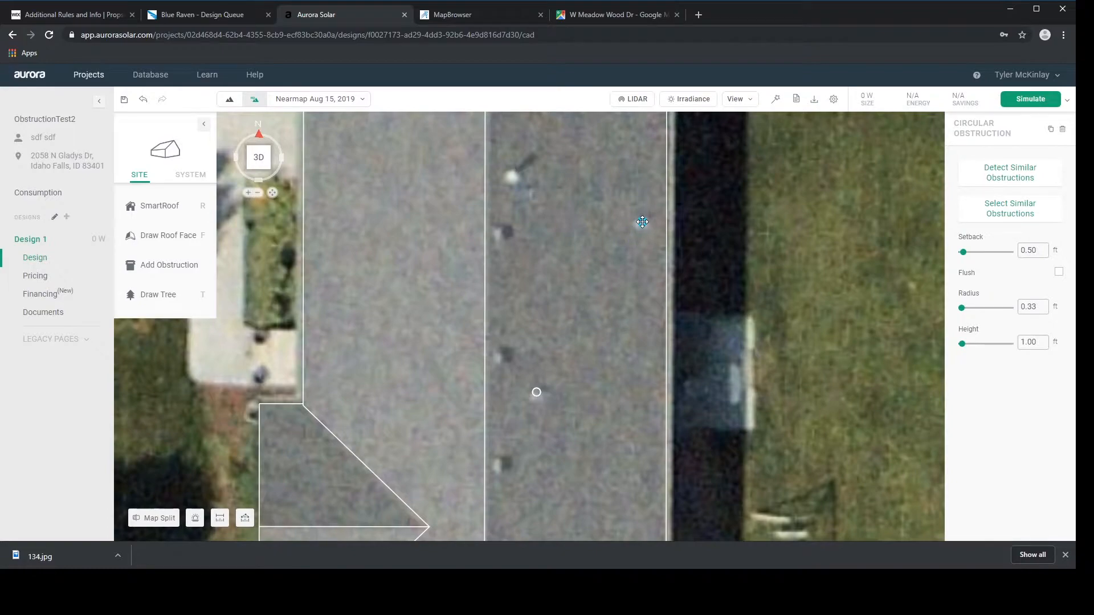
{"action": "scroll", "coordinate": [625, 324], "scroll_direction": "down", "scroll_amount": 2}
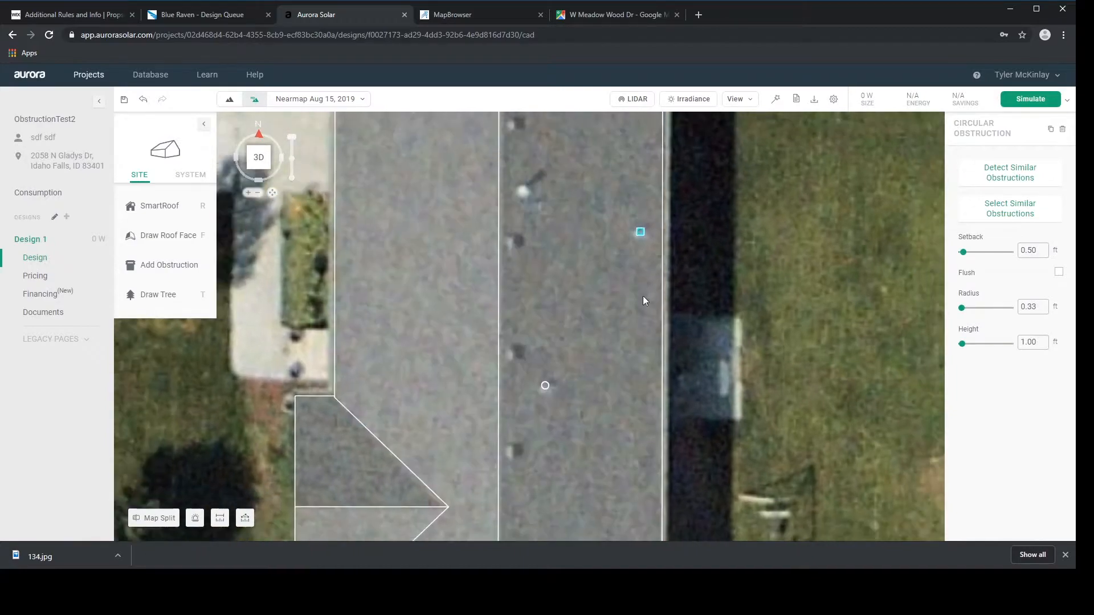
{"action": "left_click", "coordinate": [709, 224]}
{"action": "middle_click_drag", "start_coordinate": [706, 220], "coordinate": [679, 276]}
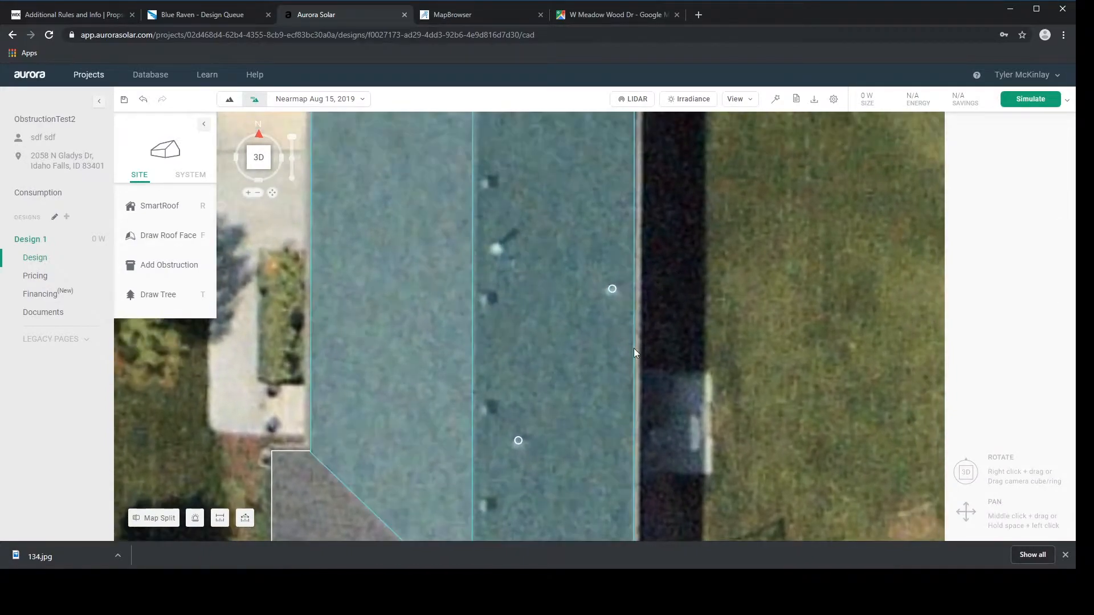
Switch to Nearmap MapBrowser and compare the Aug 15 2019 and Aug 28 2018 imagery of the roof to identify the vents
{"action": "scroll", "coordinate": [672, 368], "scroll_direction": "down", "scroll_amount": 1}
{"action": "scroll", "coordinate": [672, 368], "scroll_direction": "down", "scroll_amount": 1}
{"action": "middle_click_drag", "start_coordinate": [674, 374], "coordinate": [670, 308]}
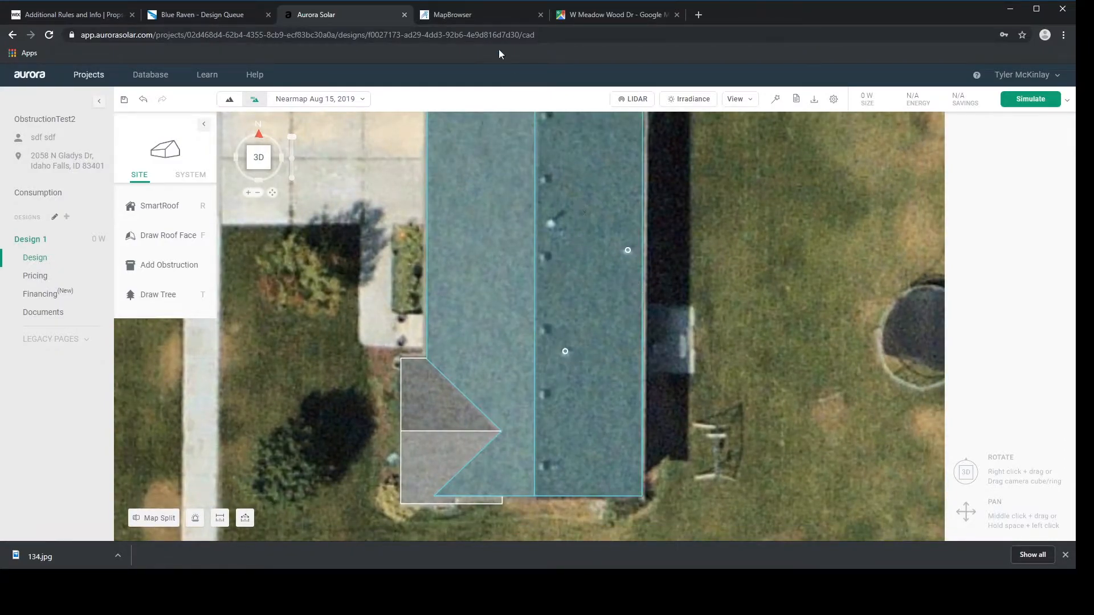
{"action": "left_click", "coordinate": [455, 15]}
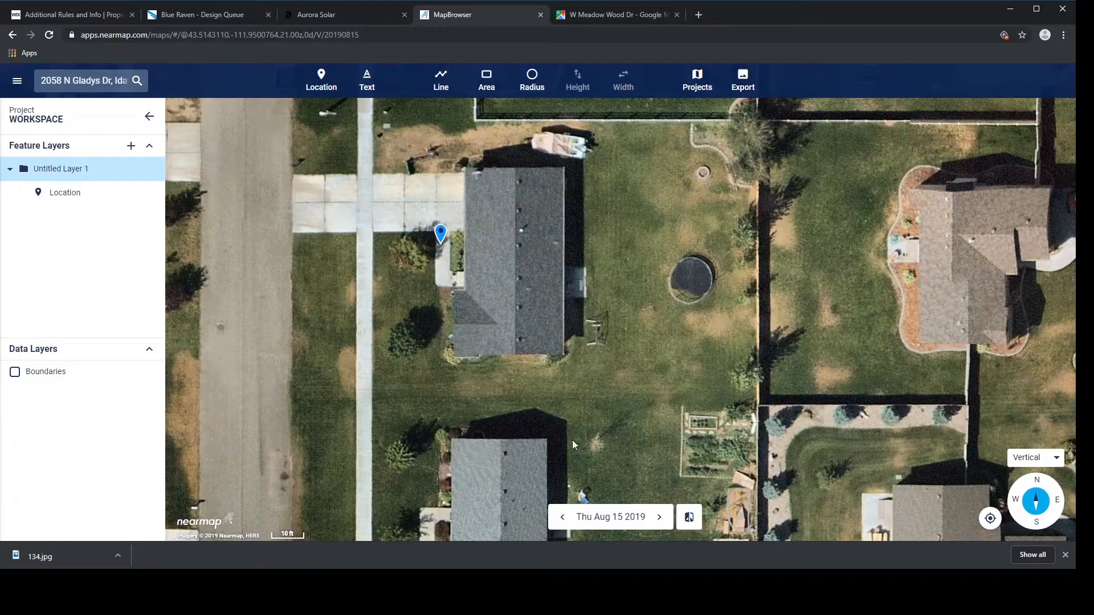
{"action": "left_click", "coordinate": [562, 517]}
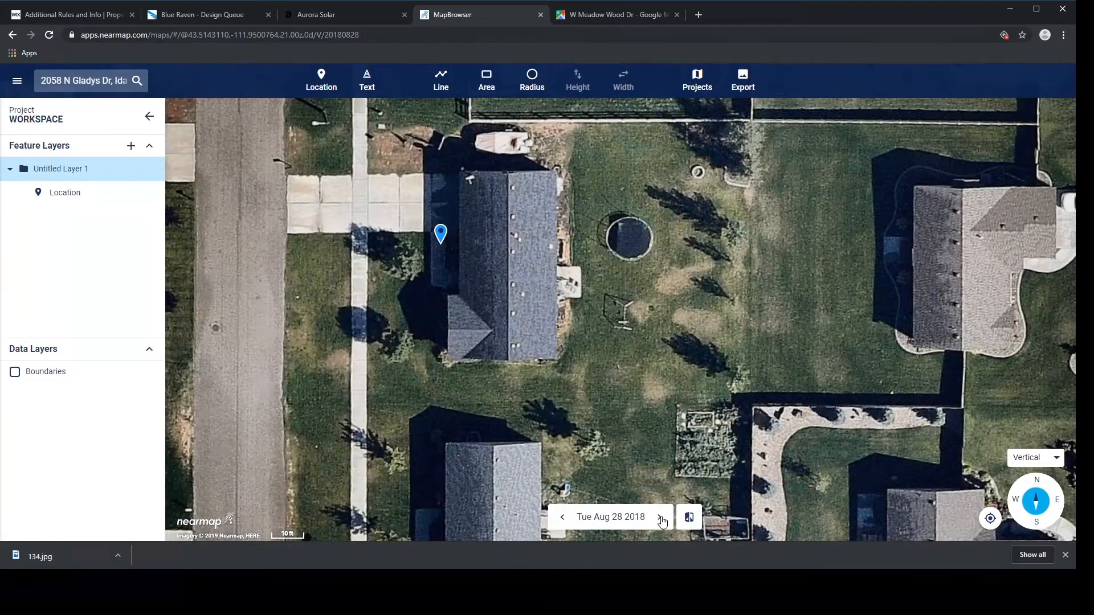
{"action": "scroll", "coordinate": [539, 244], "scroll_direction": "up", "scroll_amount": 2}
{"action": "left_click_drag", "start_coordinate": [556, 230], "coordinate": [503, 336]}
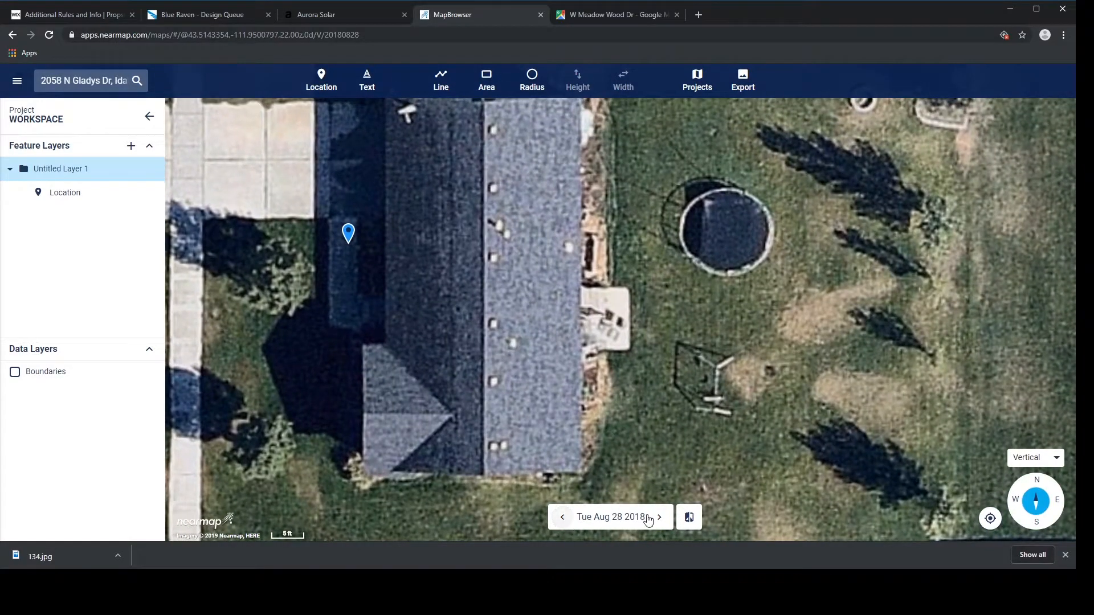
{"action": "left_click", "coordinate": [659, 517]}
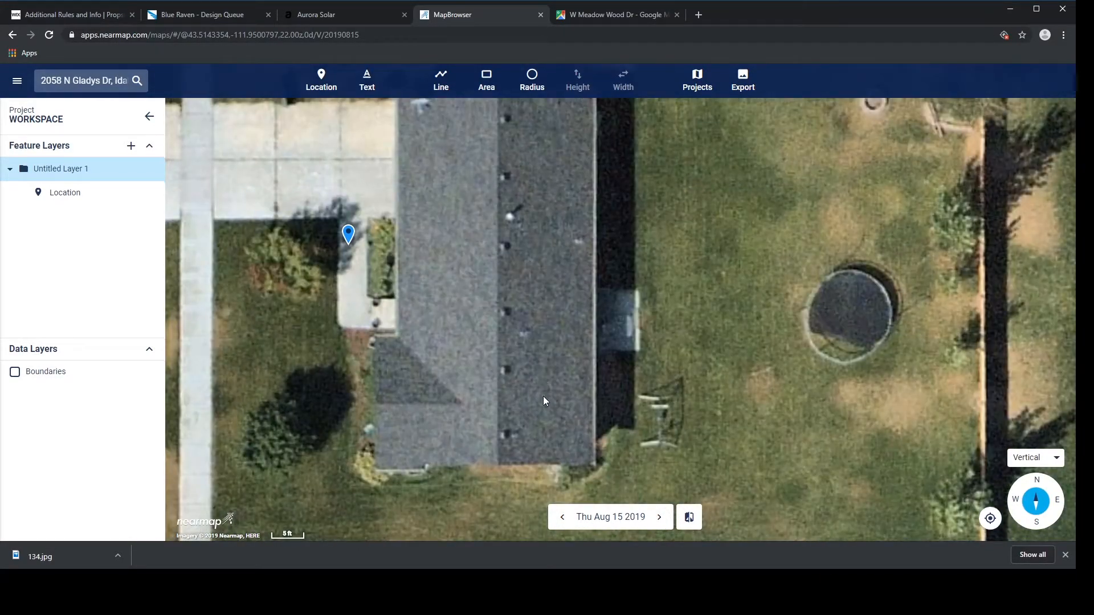
{"action": "left_click_drag", "start_coordinate": [544, 389], "coordinate": [536, 439]}
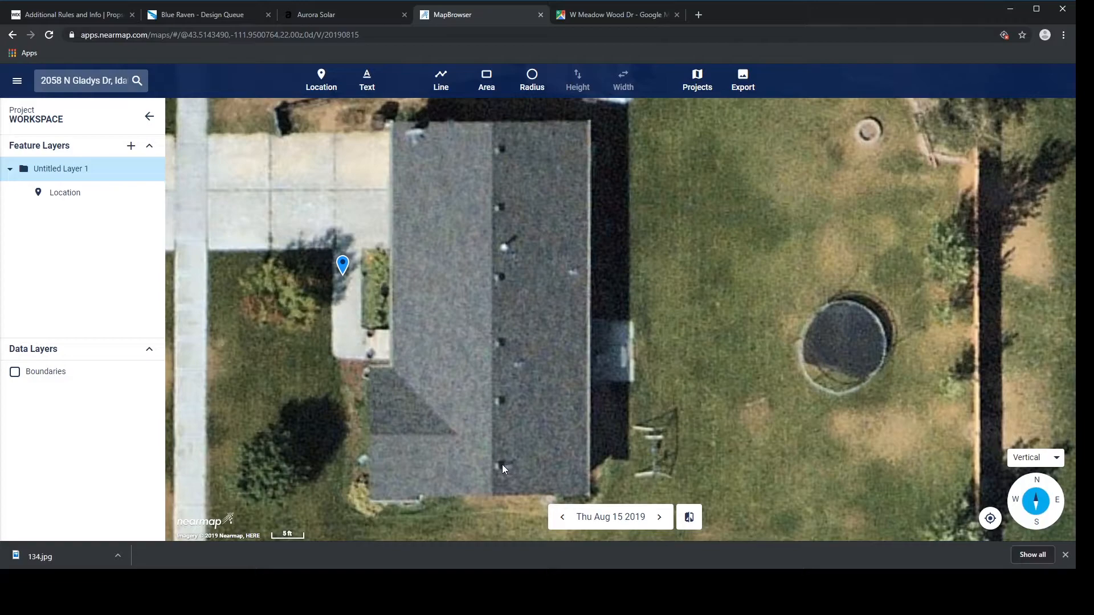
{"action": "left_click", "coordinate": [562, 518]}
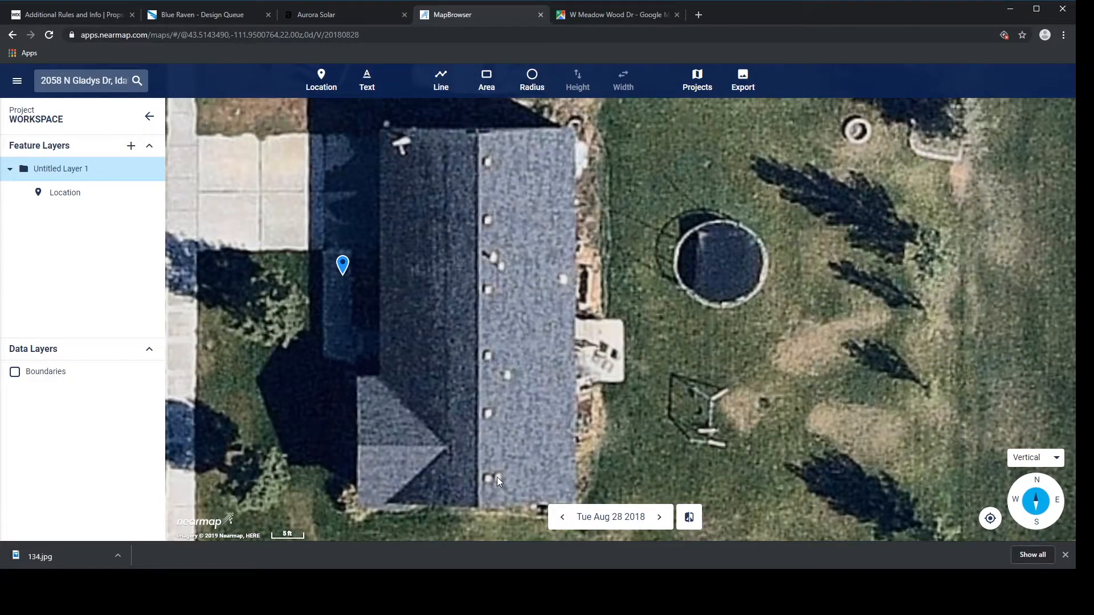
Return to Aurora Solar and paste copies of the small circular obstruction at the southern pipe vent and beside the large white vent
{"action": "left_click", "coordinate": [359, 15]}
{"action": "scroll", "coordinate": [555, 465], "scroll_direction": "up", "scroll_amount": 2}
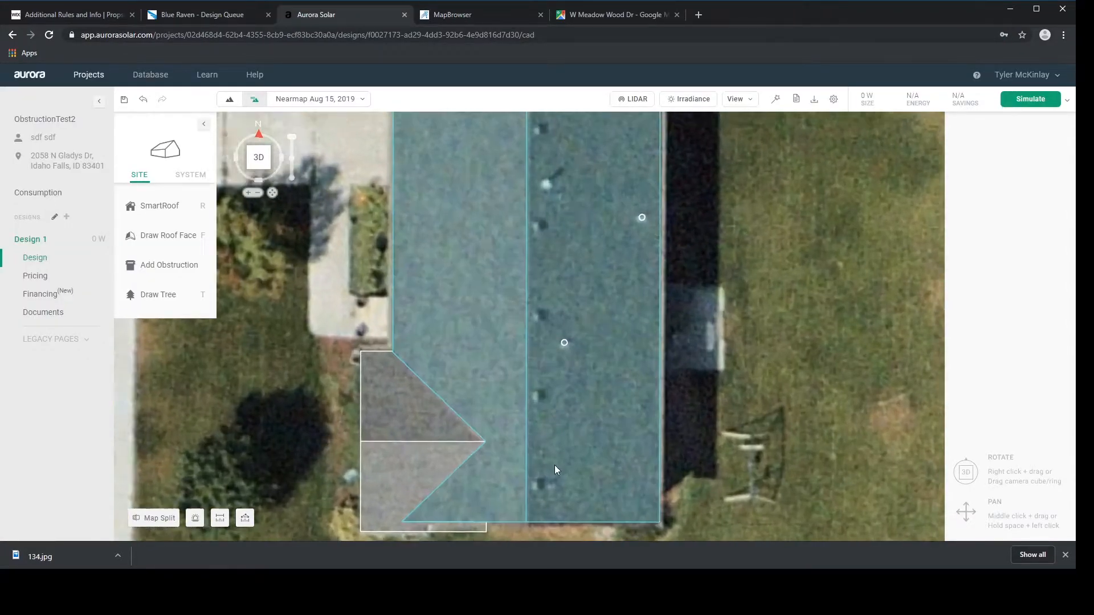
{"action": "left_click", "coordinate": [559, 463]}
{"action": "left_click", "coordinate": [553, 488]}
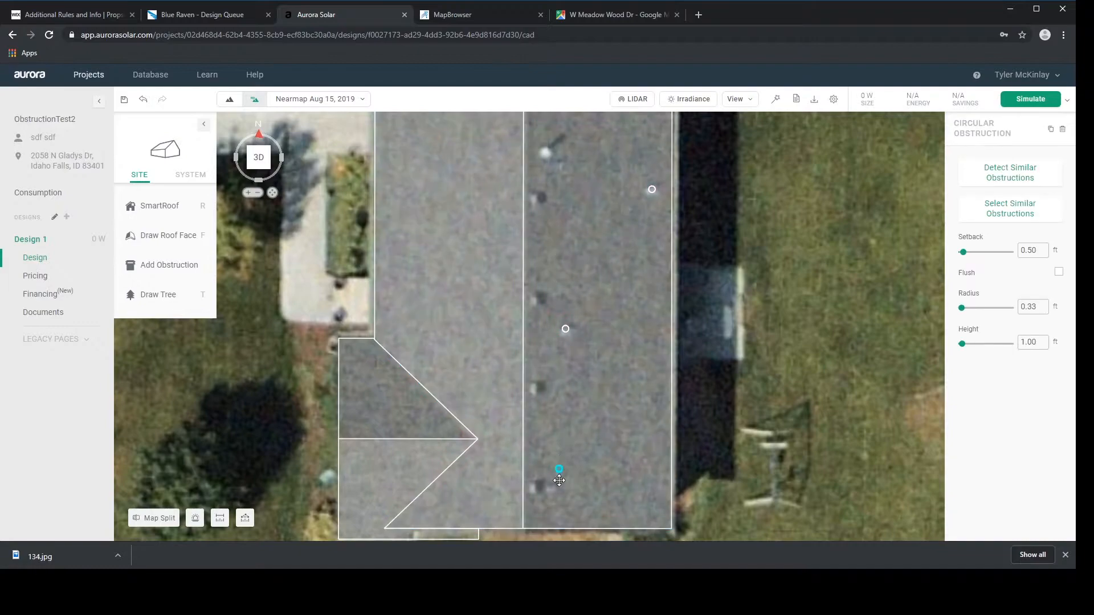
{"action": "right_click_drag", "start_coordinate": [575, 295], "coordinate": [558, 467]}
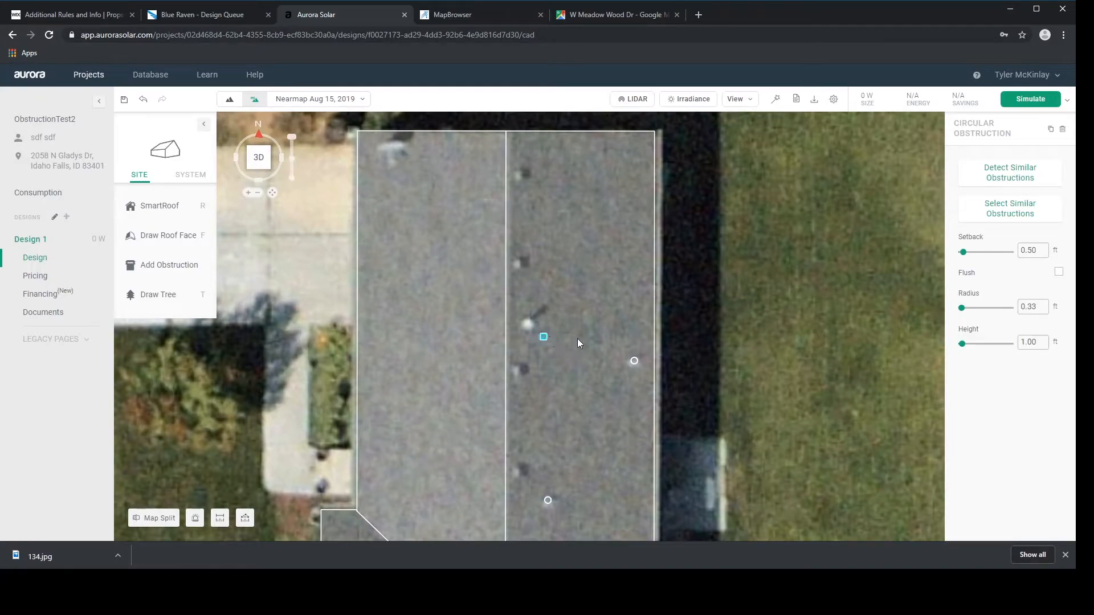
{"action": "left_click", "coordinate": [692, 301]}
Examine the placed obstructions and the unmarked vents across the northern part of the eastern roof face
{"action": "scroll", "coordinate": [697, 313], "scroll_direction": "down", "scroll_amount": 1}
{"action": "scroll", "coordinate": [698, 313], "scroll_direction": "down", "scroll_amount": 2}
{"action": "right_click_drag", "start_coordinate": [716, 347], "coordinate": [665, 220]}
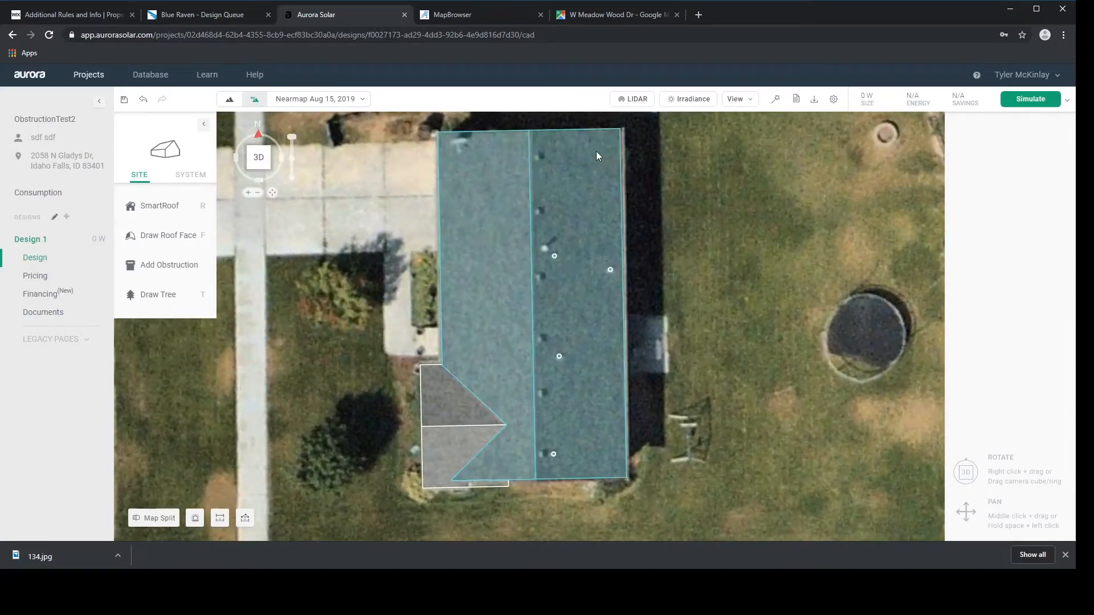
{"action": "scroll", "coordinate": [597, 152], "scroll_direction": "up", "scroll_amount": 2}
{"action": "middle_click_drag", "start_coordinate": [567, 169], "coordinate": [561, 224]}
{"action": "right_click_drag", "start_coordinate": [562, 225], "coordinate": [562, 238]}
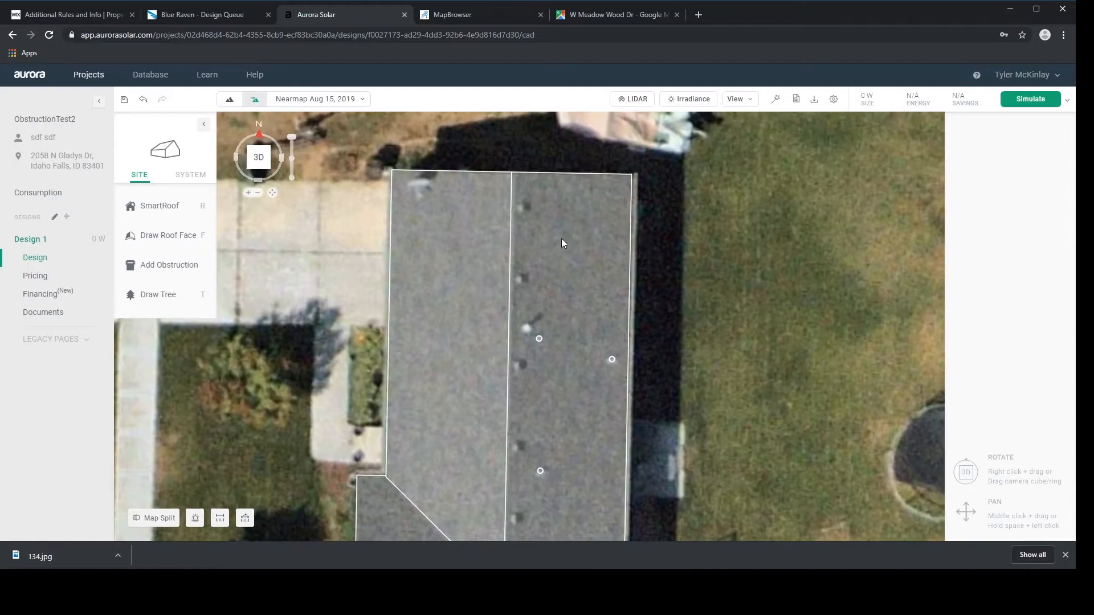
{"action": "scroll", "coordinate": [563, 200], "scroll_direction": "up", "scroll_amount": 3}
{"action": "middle_click_drag", "start_coordinate": [584, 194], "coordinate": [555, 203]}
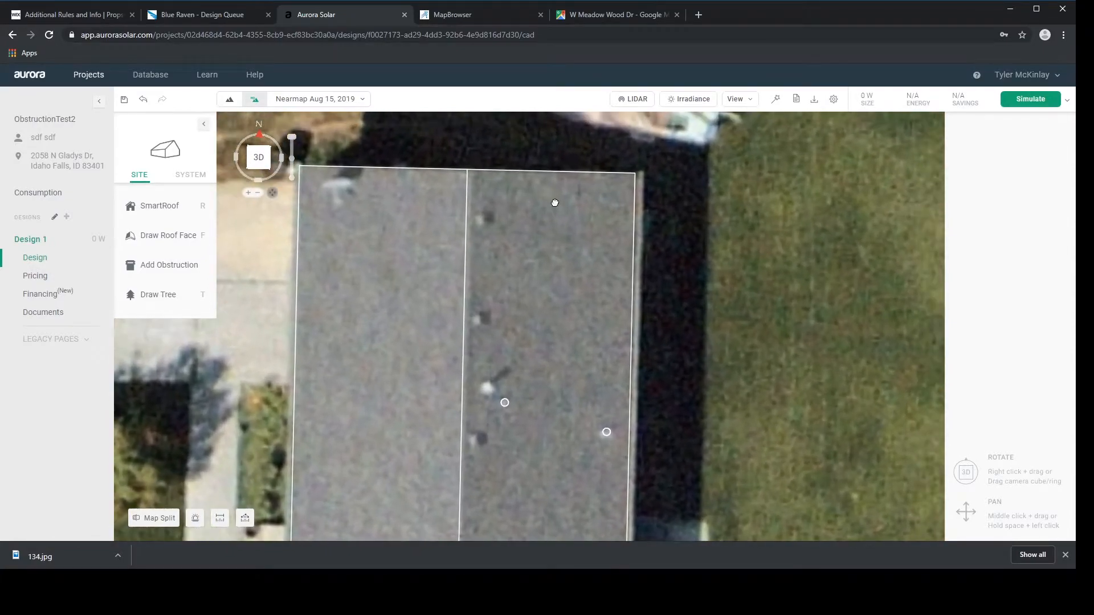
{"action": "middle_click_drag", "start_coordinate": [508, 231], "coordinate": [550, 208]}
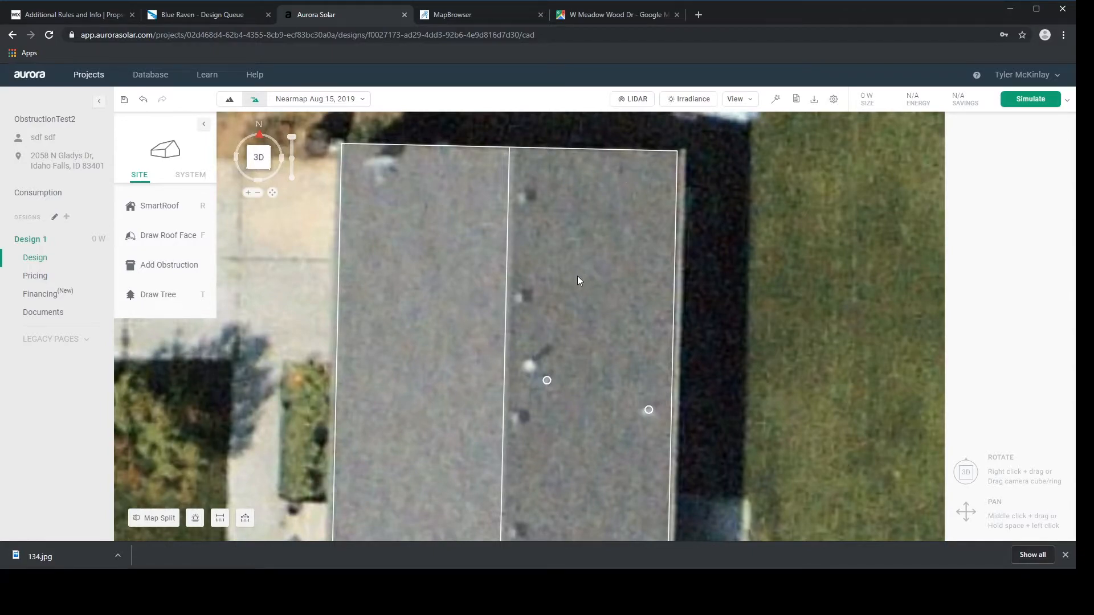
{"action": "middle_click_drag", "start_coordinate": [577, 276], "coordinate": [603, 268]}
{"action": "right_click_drag", "start_coordinate": [603, 268], "coordinate": [614, 282]}
Draw a circular obstruction about 0.63 ft in radius over the large white vent near the ridge and set its height to 3 ft
{"action": "left_click", "coordinate": [577, 373]}
{"action": "scroll", "coordinate": [607, 367], "scroll_direction": "up", "scroll_amount": 1}
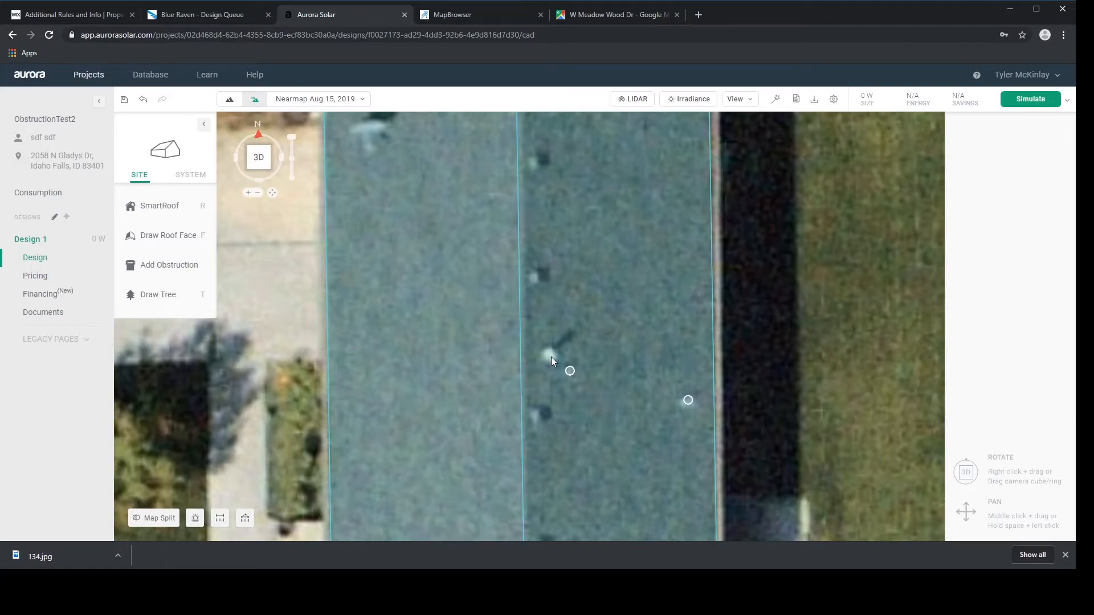
{"action": "key", "text": "c"}
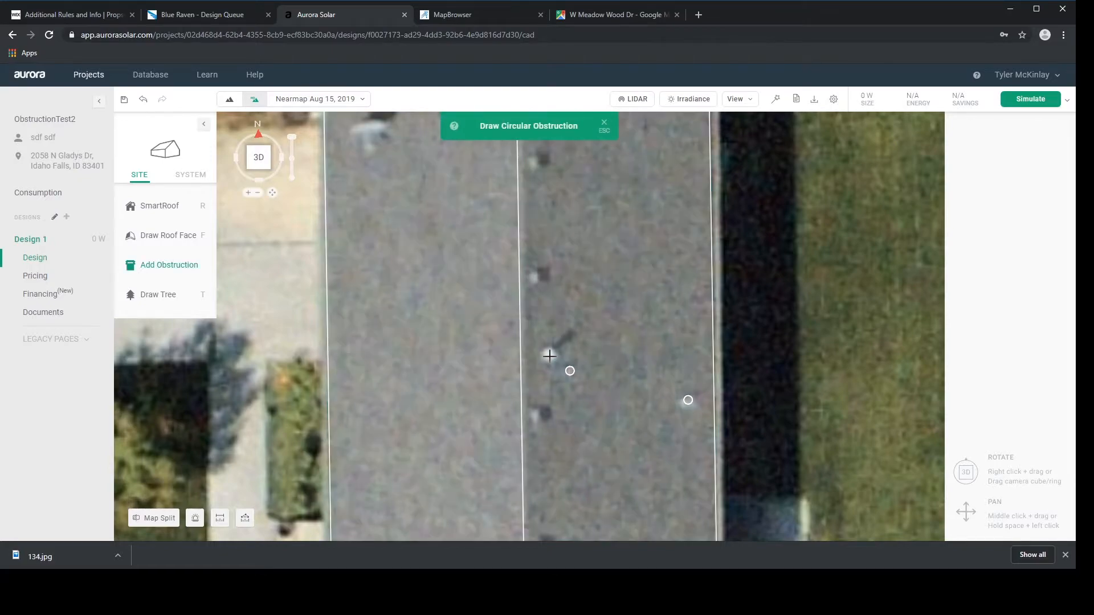
{"action": "left_click", "coordinate": [550, 357]}
{"action": "left_click", "coordinate": [550, 357]}
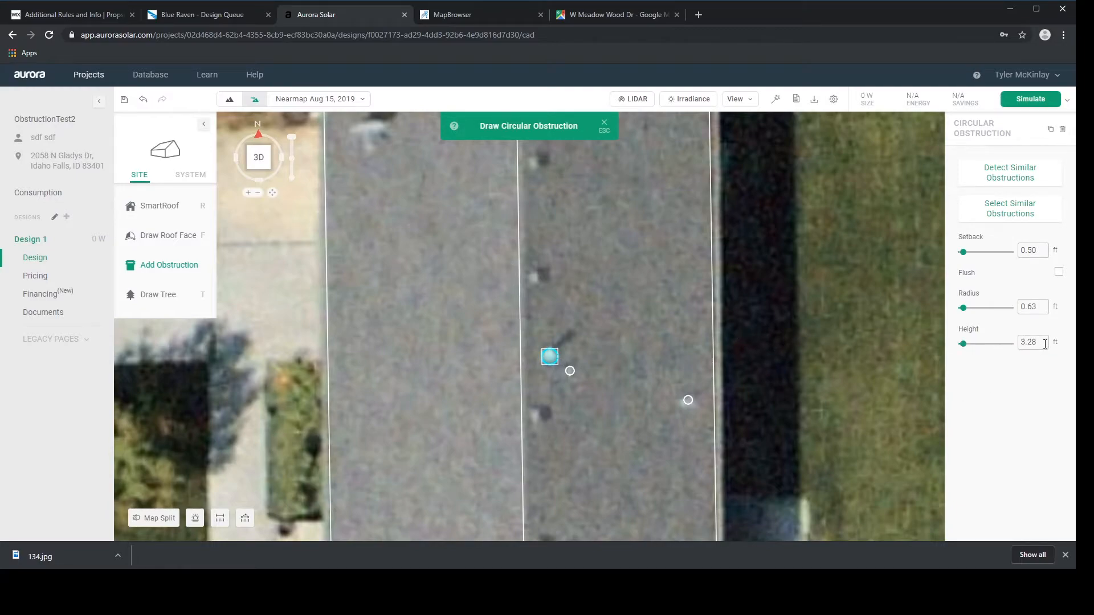
{"action": "left_click_drag", "start_coordinate": [1041, 344], "coordinate": [1016, 351]}
{"action": "type", "text": "3"}
{"action": "left_click", "coordinate": [605, 127]}
Examine the row of square vents beside the ridge on the eastern roof face, closing in on the northernmost one
{"action": "scroll", "coordinate": [686, 314], "scroll_direction": "down", "scroll_amount": 3}
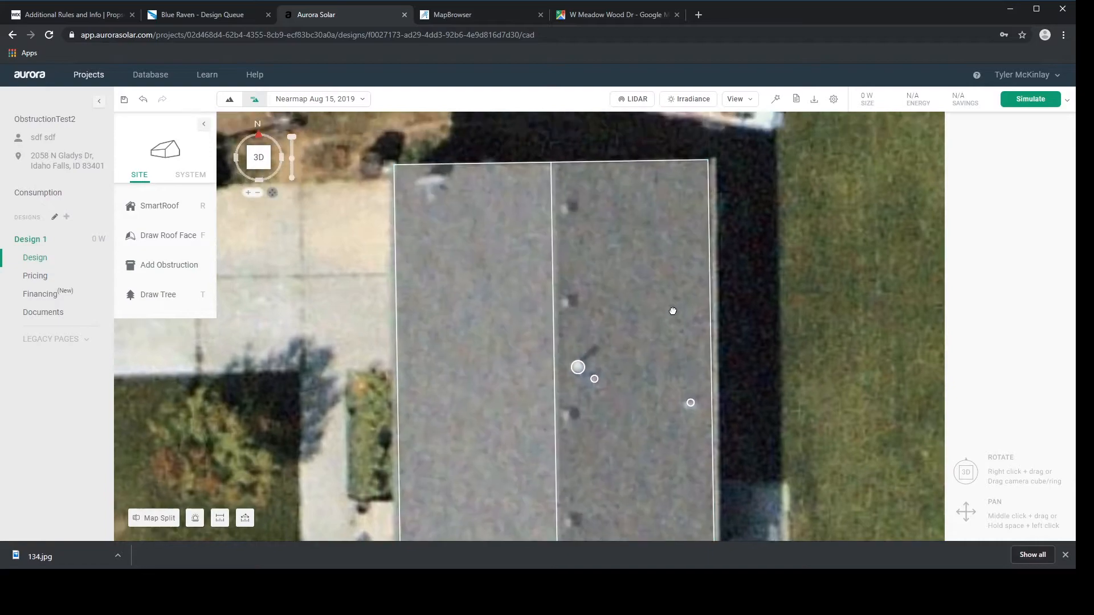
{"action": "scroll", "coordinate": [670, 334], "scroll_direction": "down", "scroll_amount": 2}
{"action": "left_click", "coordinate": [652, 355]}
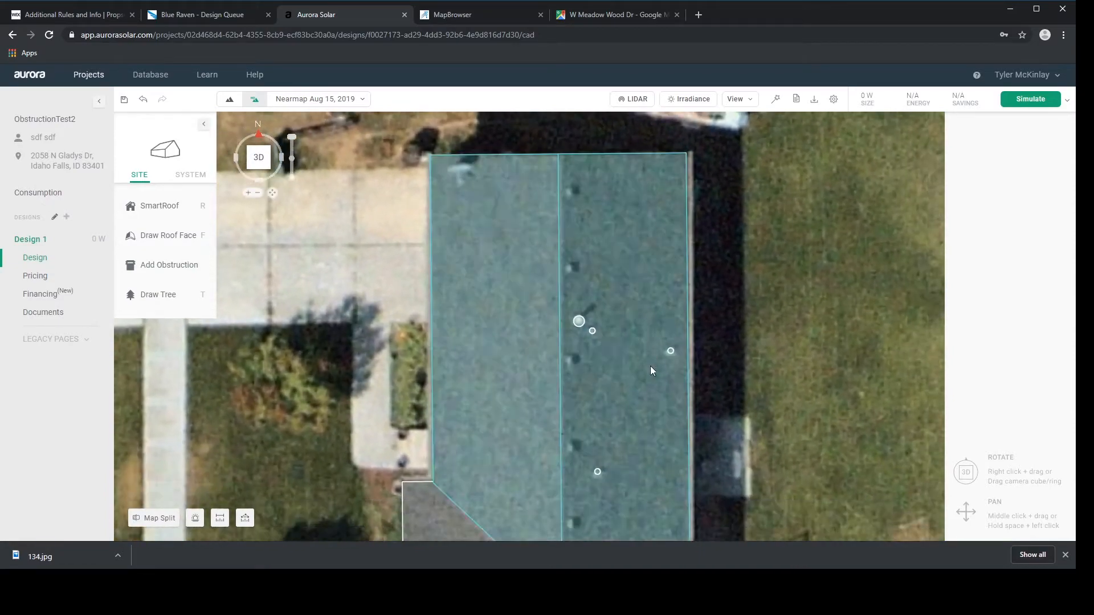
{"action": "middle_click_drag", "start_coordinate": [629, 387], "coordinate": [635, 286]}
{"action": "scroll", "coordinate": [651, 351], "scroll_direction": "down", "scroll_amount": 1}
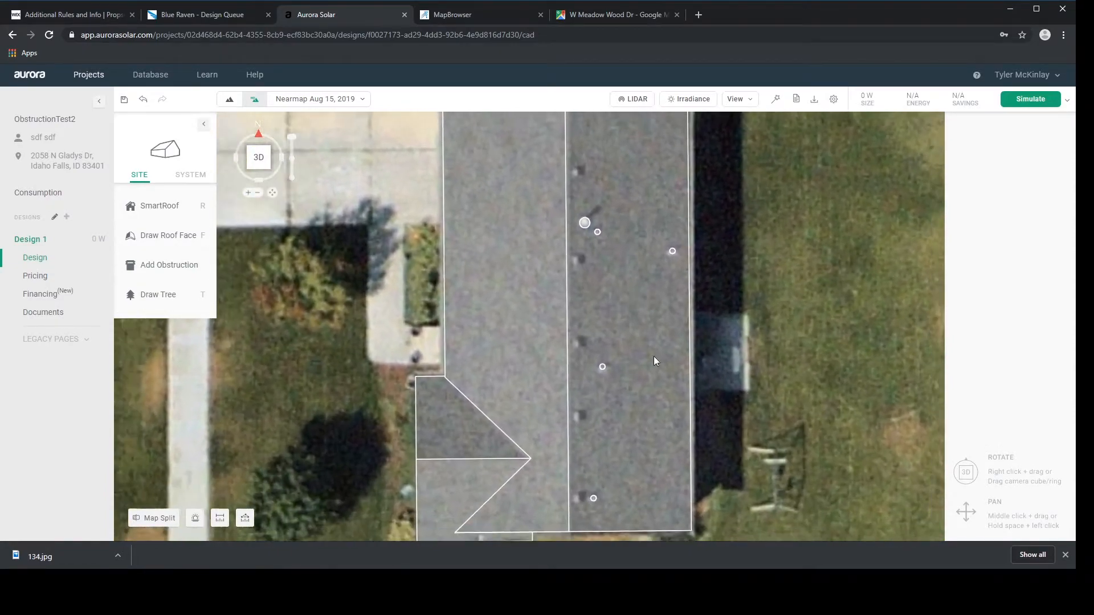
{"action": "right_click_drag", "start_coordinate": [625, 282], "coordinate": [631, 369]}
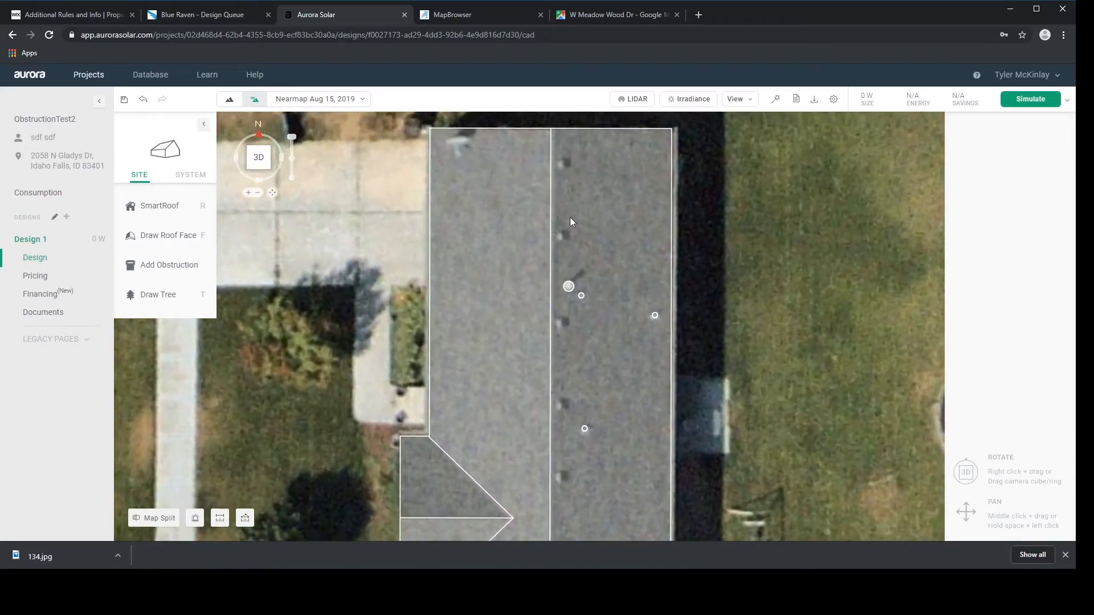
{"action": "mouse_move", "coordinate": [578, 388]}
{"action": "middle_mouse_down"}
{"action": "mouse_move", "coordinate": [574, 305]}
{"action": "mouse_move", "coordinate": [579, 393]}
{"action": "middle_mouse_up"}
{"action": "scroll", "coordinate": [578, 331], "scroll_direction": "down", "scroll_amount": 1}
{"action": "middle_click_drag", "start_coordinate": [580, 340], "coordinate": [589, 311]}
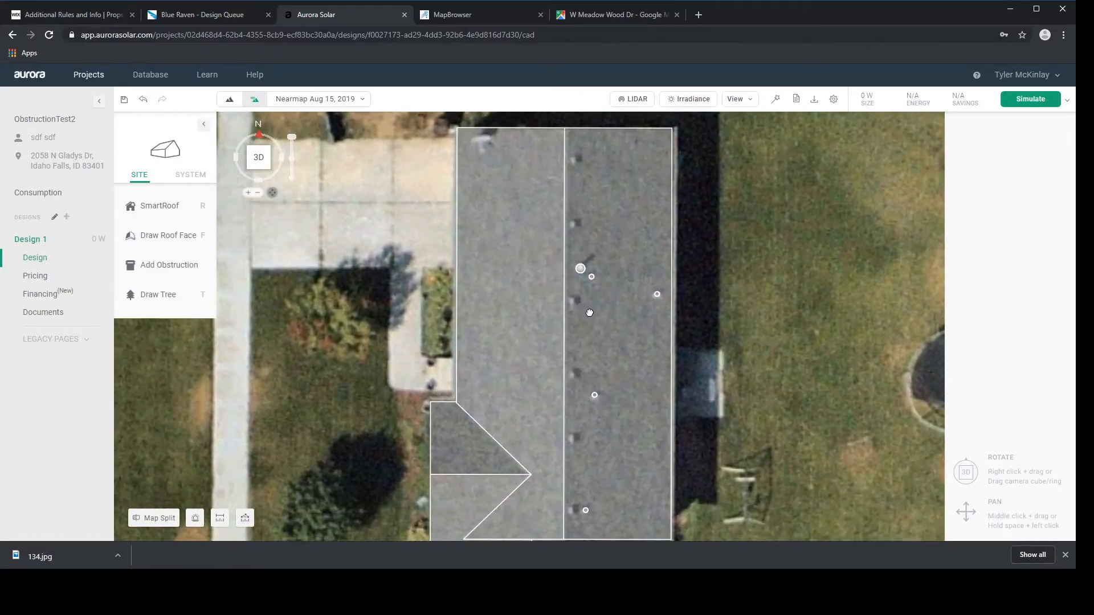
{"action": "mouse_move", "coordinate": [580, 480]}
{"action": "middle_mouse_down"}
{"action": "mouse_move", "coordinate": [585, 366]}
{"action": "mouse_move", "coordinate": [571, 484]}
{"action": "middle_mouse_up"}
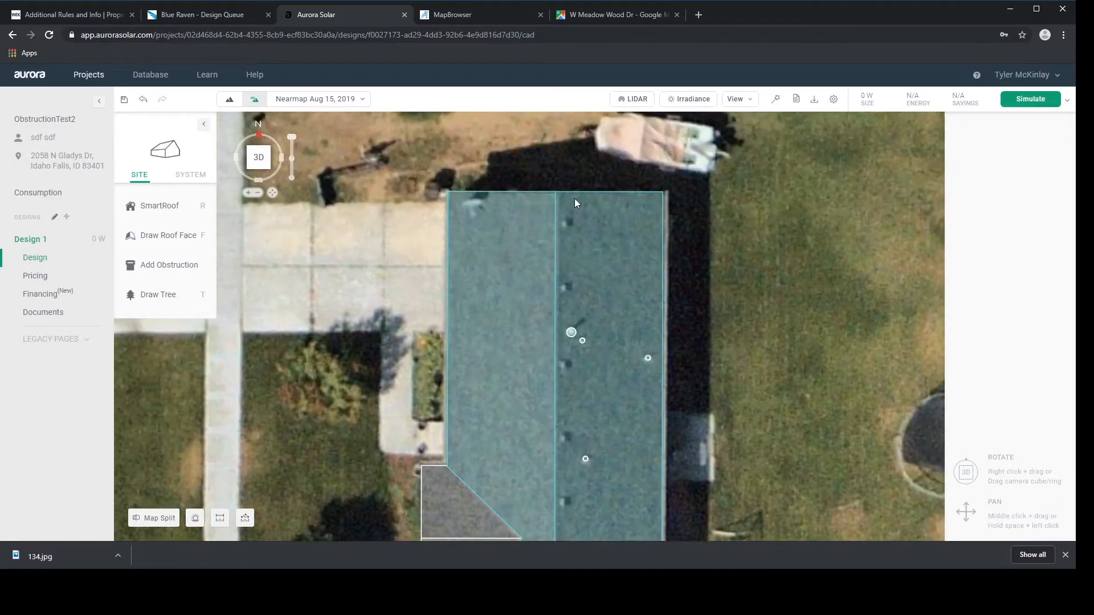
{"action": "scroll", "coordinate": [564, 219], "scroll_direction": "up", "scroll_amount": 6}
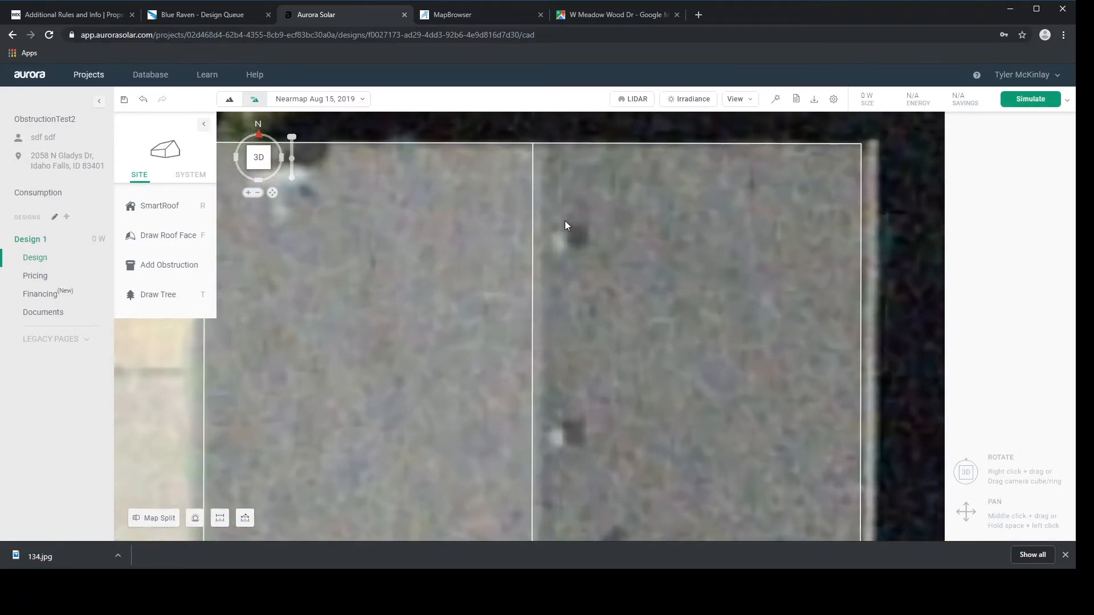
Draw a small rectangular obstruction over the northernmost square vent beside the ridge on the eastern roof face
{"action": "key", "text": "w"}
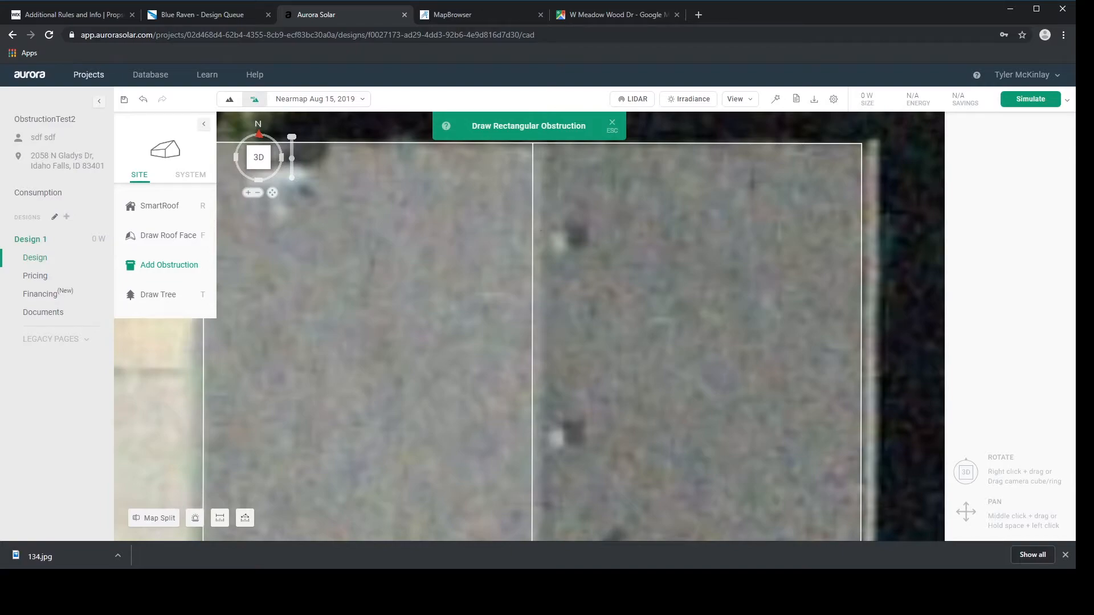
{"action": "left_click", "coordinate": [548, 230]}
{"action": "left_click", "coordinate": [568, 251]}
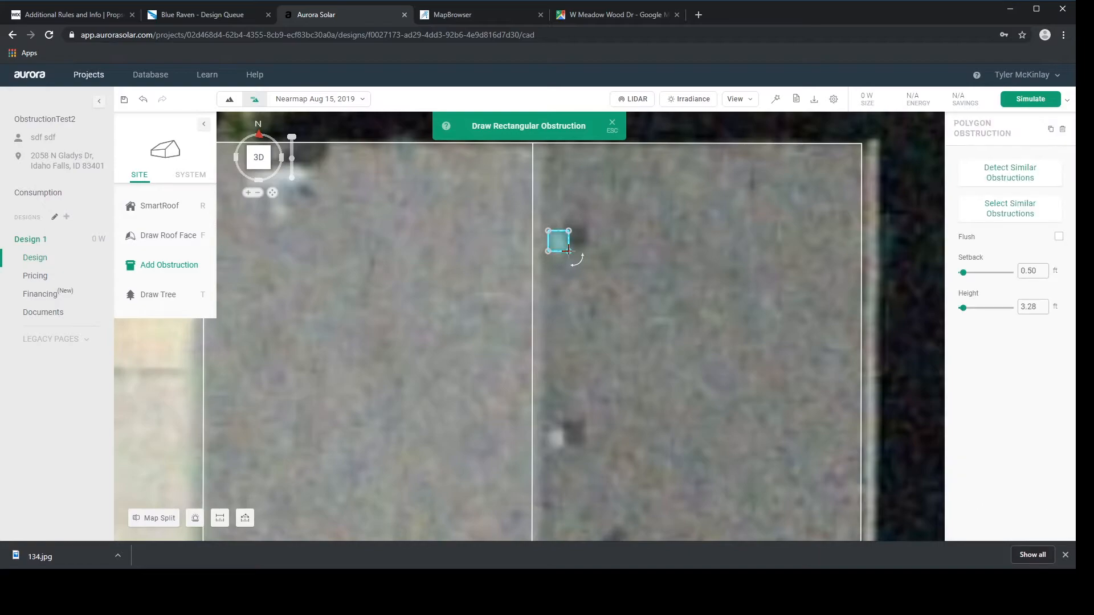
{"action": "left_click", "coordinate": [612, 122]}
Make the rectangular obstruction at the northernmost square vent flush with the roof
{"action": "scroll", "coordinate": [652, 242], "scroll_direction": "down", "scroll_amount": 3}
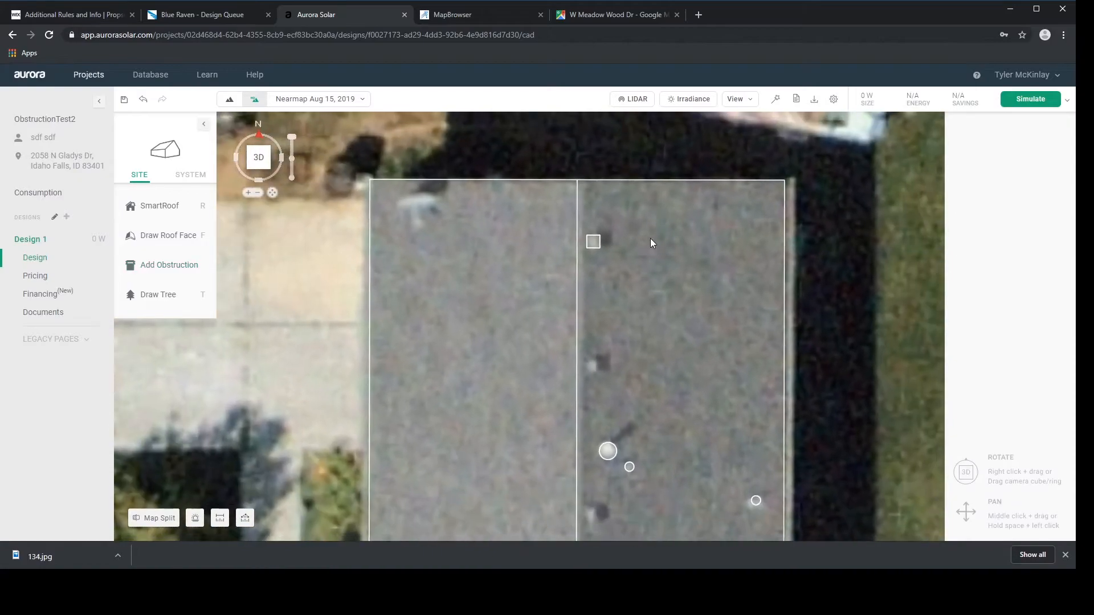
{"action": "middle_click_drag", "start_coordinate": [650, 239], "coordinate": [627, 360]}
{"action": "right_click_drag", "start_coordinate": [627, 361], "coordinate": [624, 292]}
{"action": "scroll", "coordinate": [624, 291], "scroll_direction": "down", "scroll_amount": 4}
{"action": "right_click_drag", "start_coordinate": [659, 241], "coordinate": [621, 299]}
{"action": "left_click", "coordinate": [625, 228]}
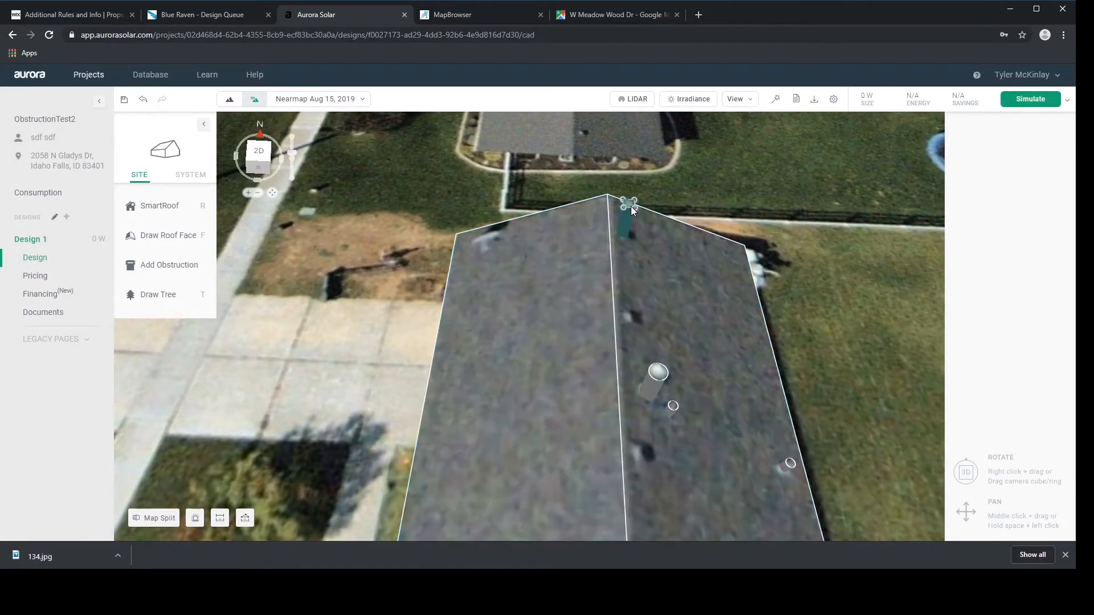
{"action": "left_click", "coordinate": [631, 204]}
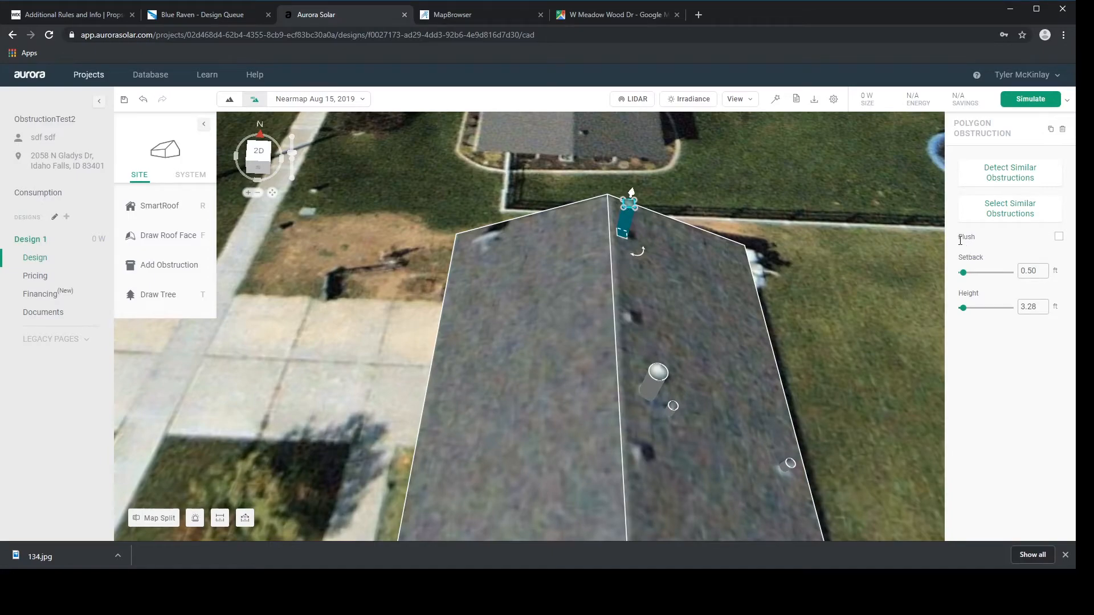
{"action": "left_click", "coordinate": [1058, 237]}
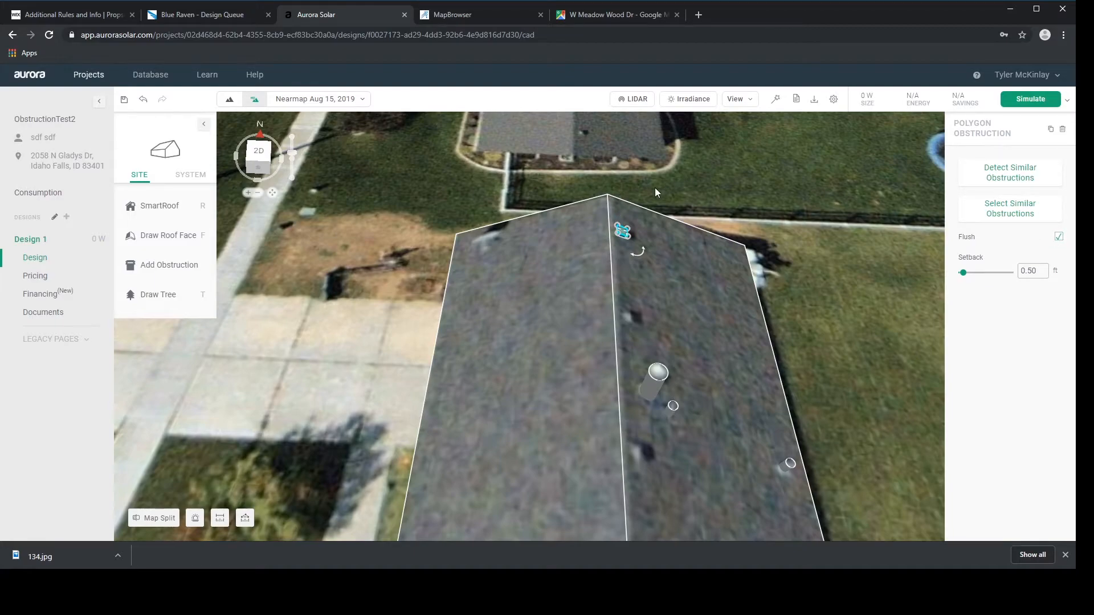
{"action": "scroll", "coordinate": [645, 203], "scroll_direction": "up", "scroll_amount": 5}
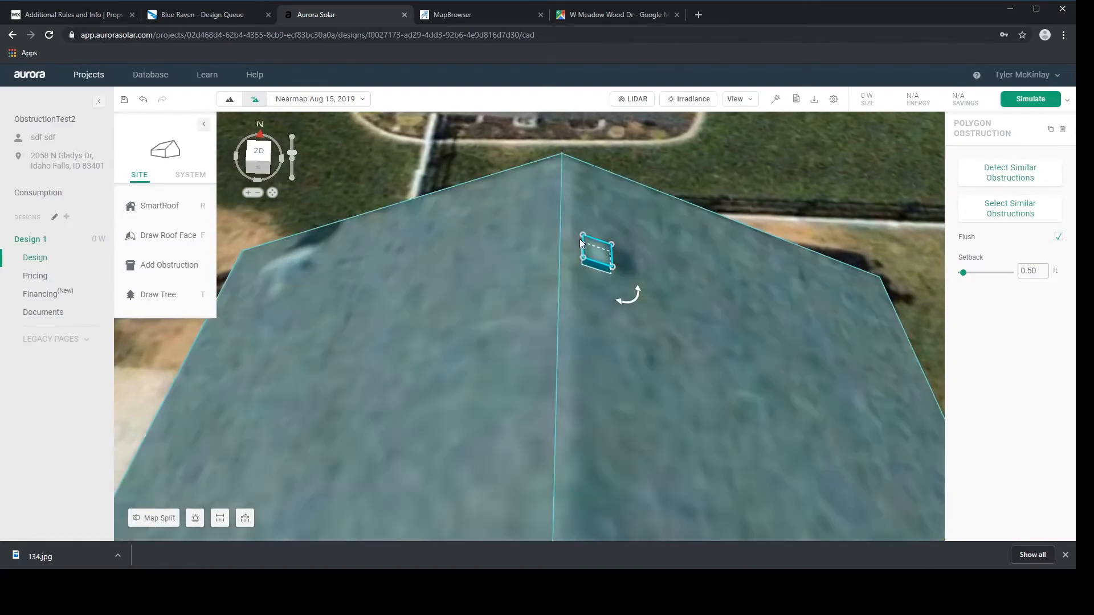
Copy the flush square obstruction and paste it over the second and third square vents from the north along the ridge
{"action": "scroll", "coordinate": [587, 234], "scroll_direction": "down", "scroll_amount": 2}
{"action": "left_click", "coordinate": [712, 174]}
{"action": "right_click_drag", "start_coordinate": [710, 176], "coordinate": [716, 286]}
{"action": "middle_click_drag", "start_coordinate": [651, 357], "coordinate": [659, 224]}
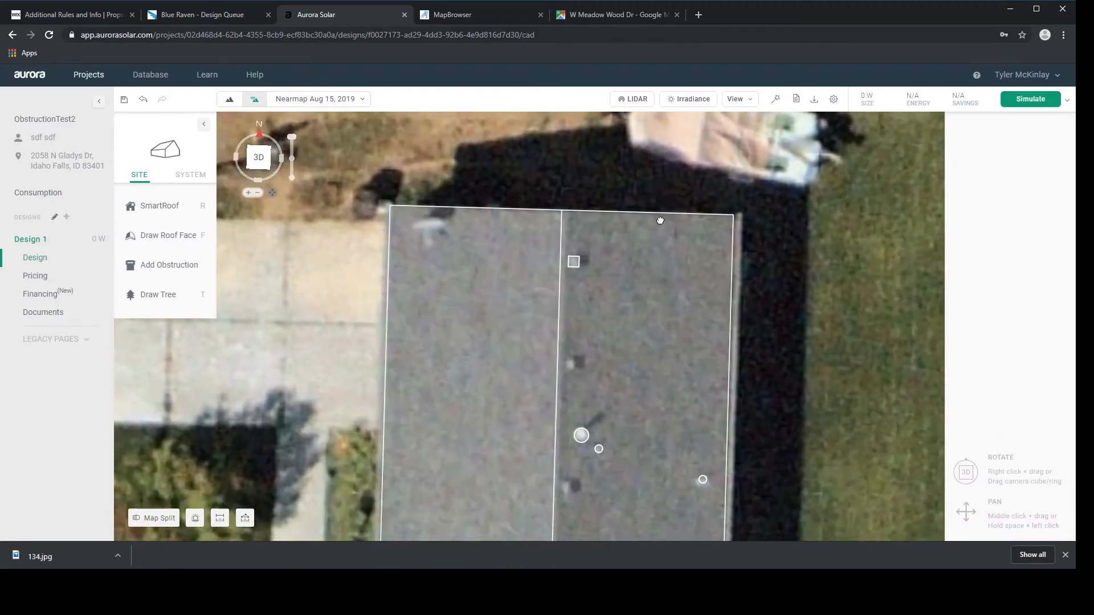
{"action": "scroll", "coordinate": [639, 222], "scroll_direction": "down", "scroll_amount": 3}
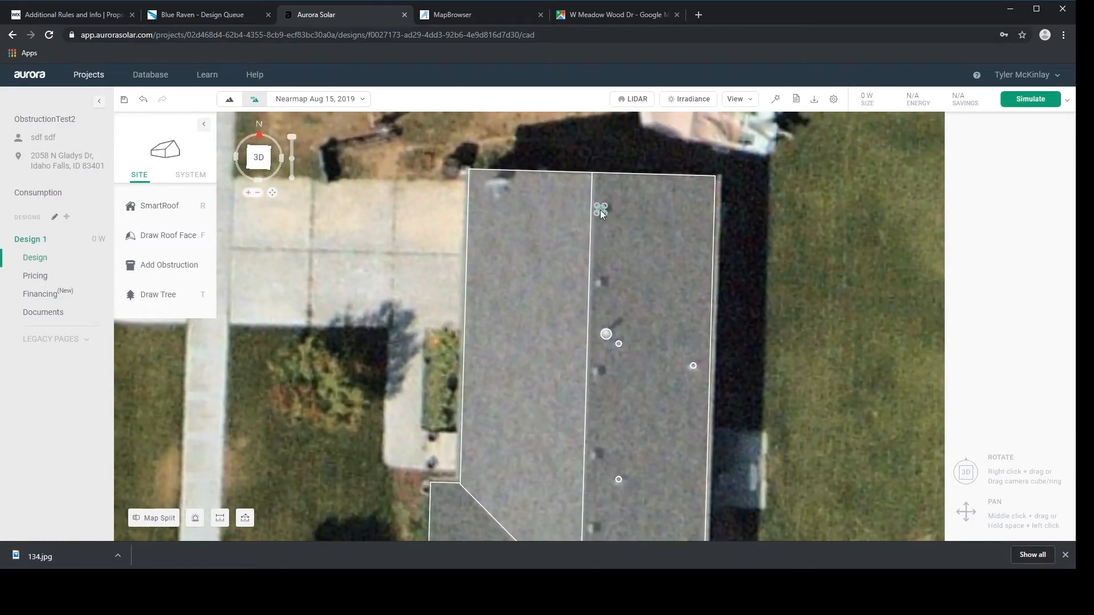
{"action": "left_click", "coordinate": [602, 211]}
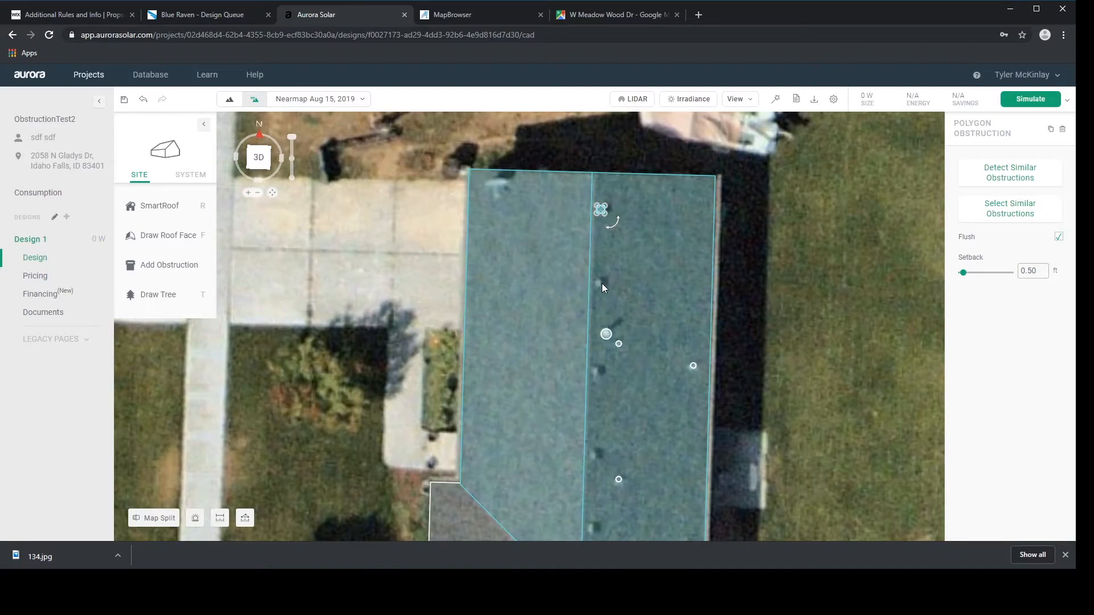
{"action": "key", "text": "ctrl+v"}
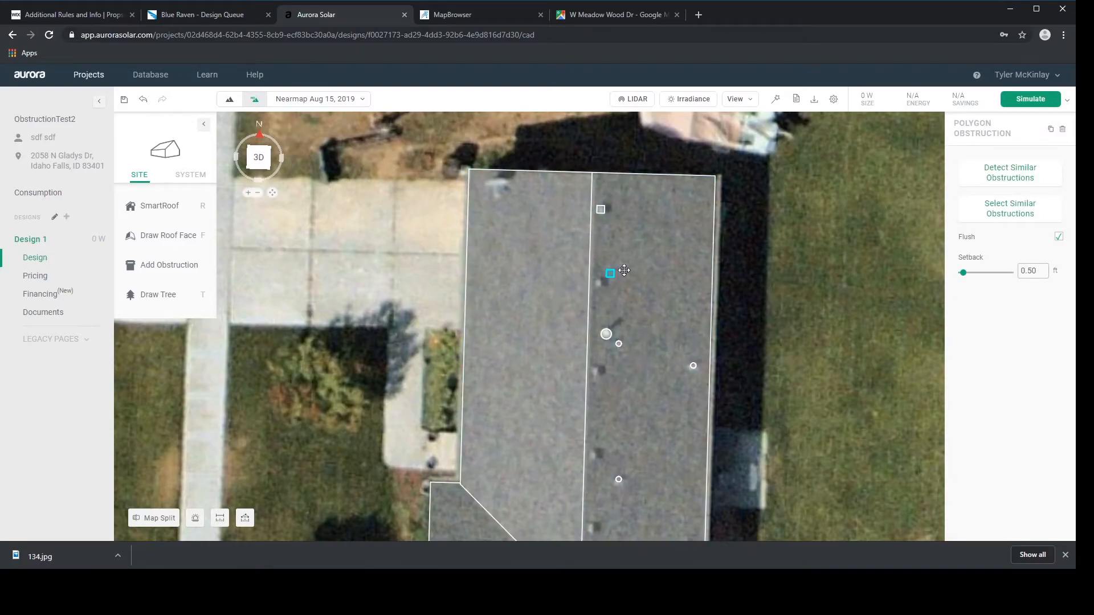
{"action": "left_click", "coordinate": [600, 283]}
{"action": "scroll", "coordinate": [623, 306], "scroll_direction": "down", "scroll_amount": 1}
{"action": "right_click_drag", "start_coordinate": [624, 286], "coordinate": [627, 231]}
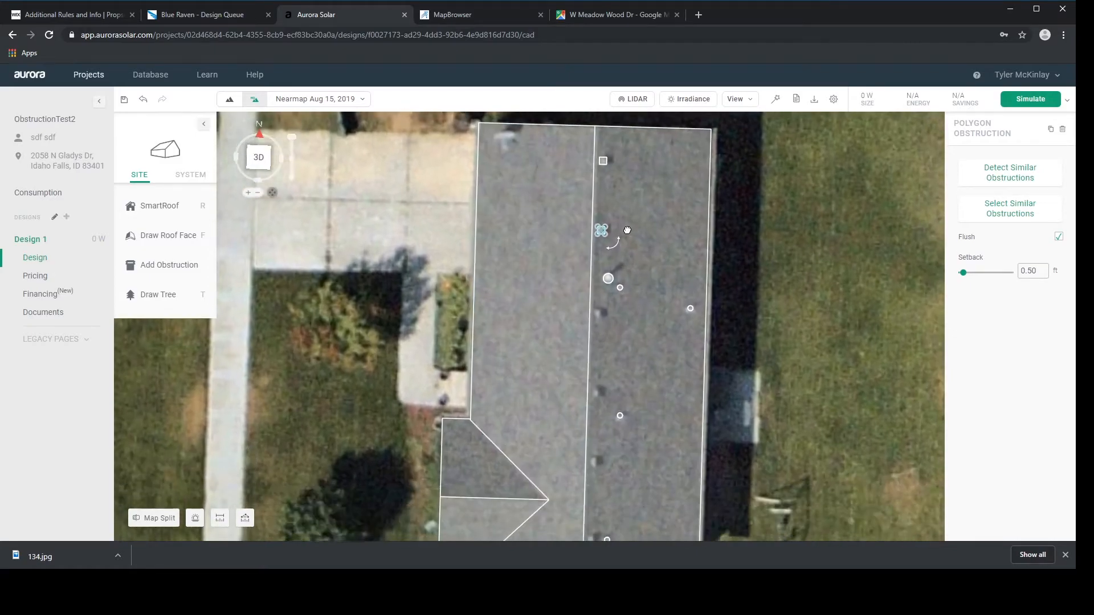
{"action": "key", "text": "ctrl+v"}
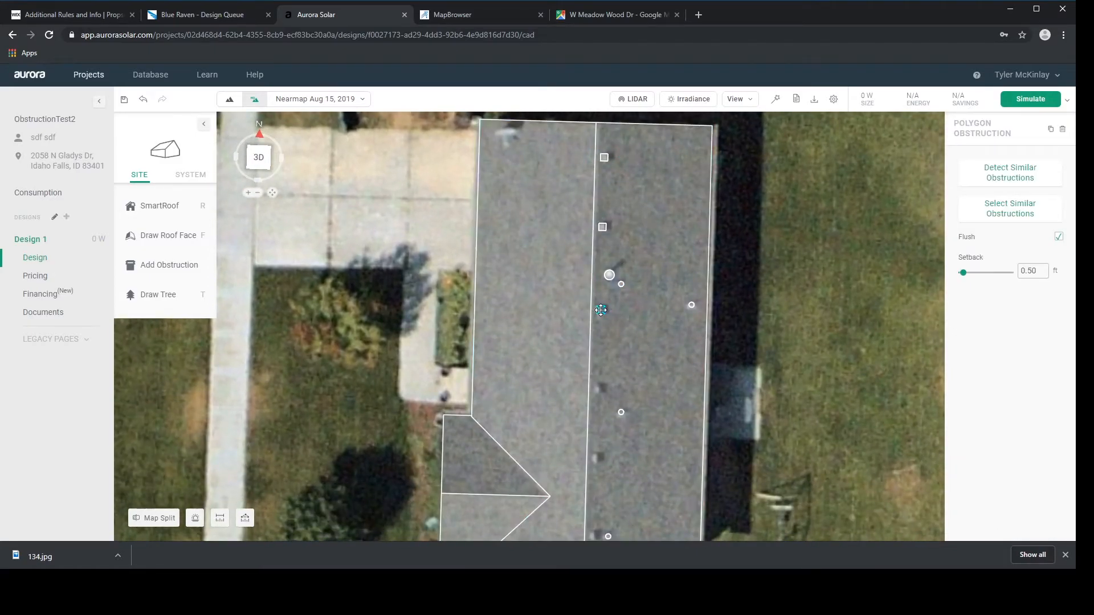
{"action": "left_click", "coordinate": [600, 310]}
Paste copies of the flush square obstruction over the three southern square vents beside the ridge, then deselect
{"action": "scroll", "coordinate": [628, 360], "scroll_direction": "down", "scroll_amount": 1}
{"action": "right_click_drag", "start_coordinate": [631, 341], "coordinate": [648, 238]}
{"action": "key", "text": "ctrl+v"}
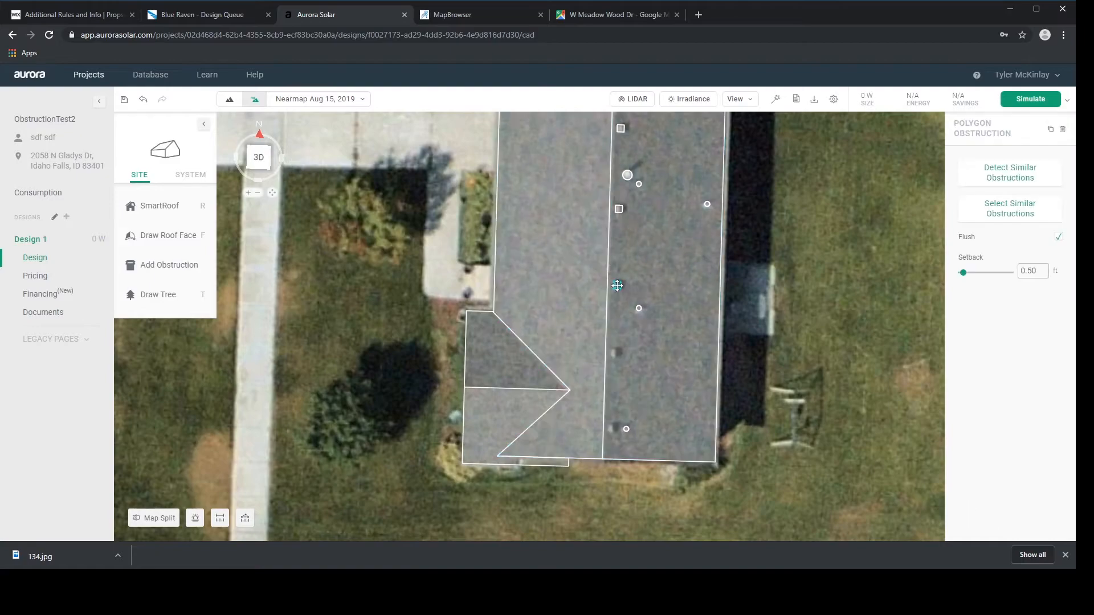
{"action": "left_click", "coordinate": [618, 285]}
{"action": "key", "text": "ctrl+v"}
{"action": "left_click", "coordinate": [613, 352]}
{"action": "key", "text": "ctrl+v"}
{"action": "left_click", "coordinate": [611, 429]}
{"action": "left_click", "coordinate": [759, 279]}
Draw a narrow rectangular obstruction over the white object near the northwest corner of the western roof face
{"action": "middle_click_drag", "start_coordinate": [764, 206], "coordinate": [729, 321]}
{"action": "right_click_drag", "start_coordinate": [730, 320], "coordinate": [724, 343]}
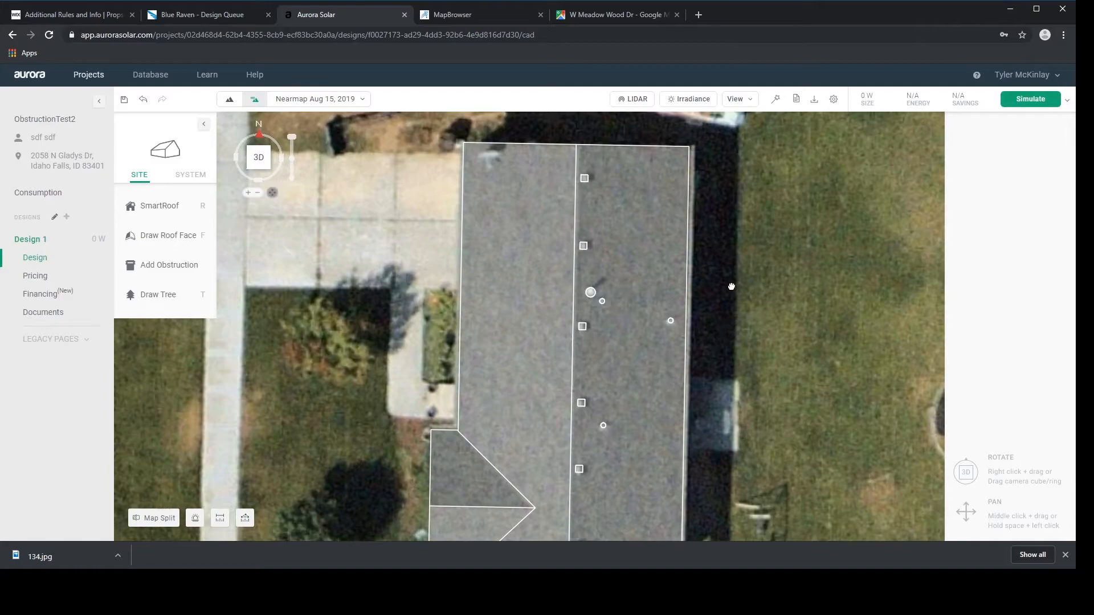
{"action": "middle_click_drag", "start_coordinate": [728, 286], "coordinate": [764, 359]}
{"action": "left_click", "coordinate": [559, 228]}
{"action": "scroll", "coordinate": [531, 221], "scroll_direction": "up", "scroll_amount": 5}
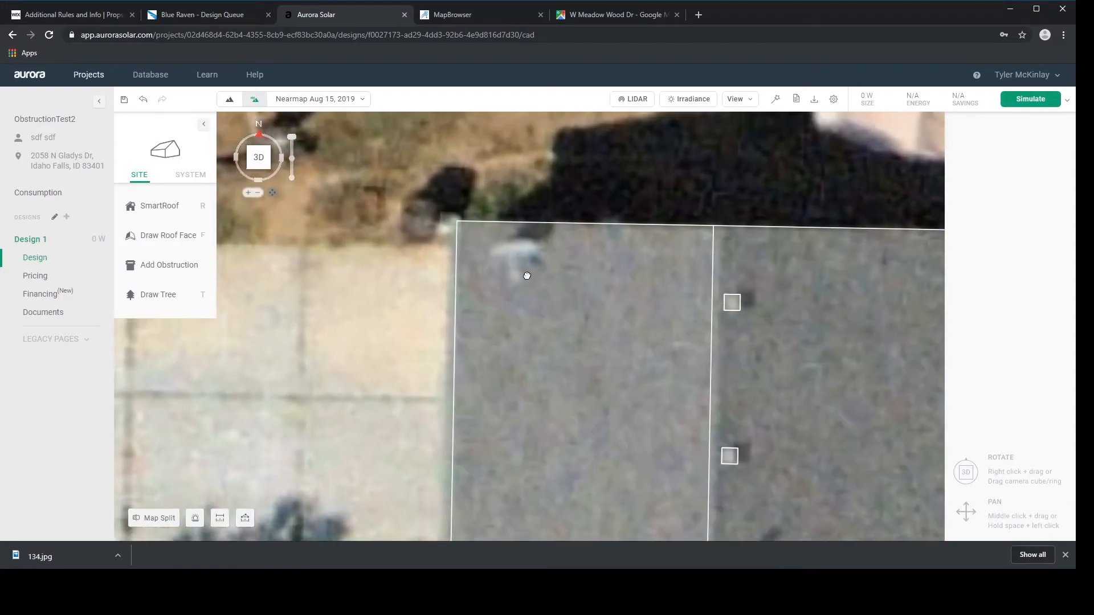
{"action": "middle_click_drag", "start_coordinate": [527, 276], "coordinate": [529, 284]}
{"action": "scroll", "coordinate": [514, 282], "scroll_direction": "down", "scroll_amount": 1}
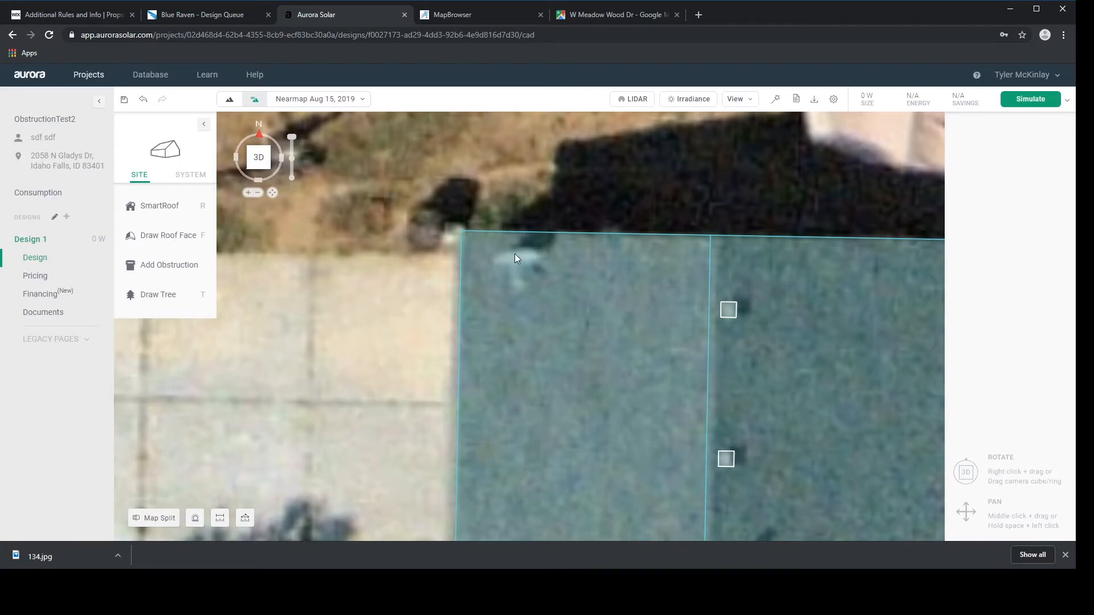
{"action": "scroll", "coordinate": [528, 243], "scroll_direction": "up", "scroll_amount": 2}
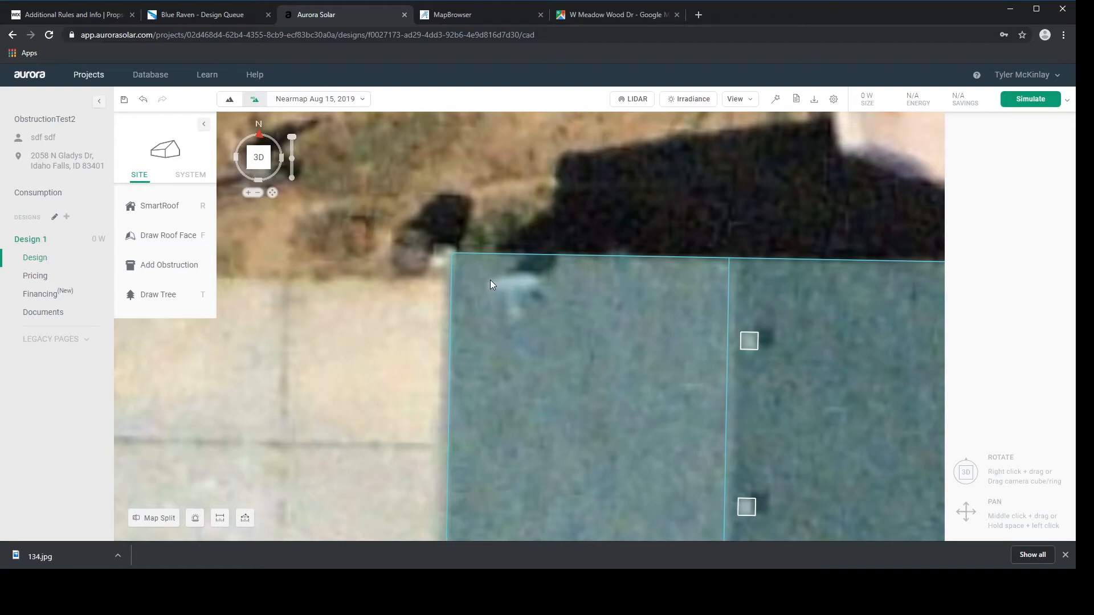
{"action": "key", "text": "o"}
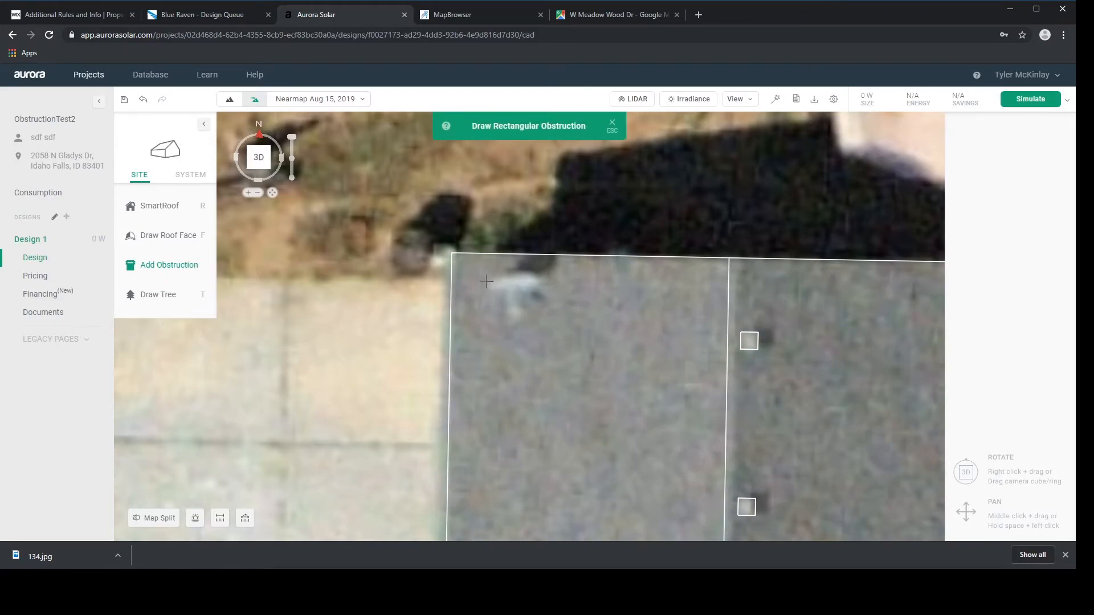
{"action": "left_click", "coordinate": [486, 281]}
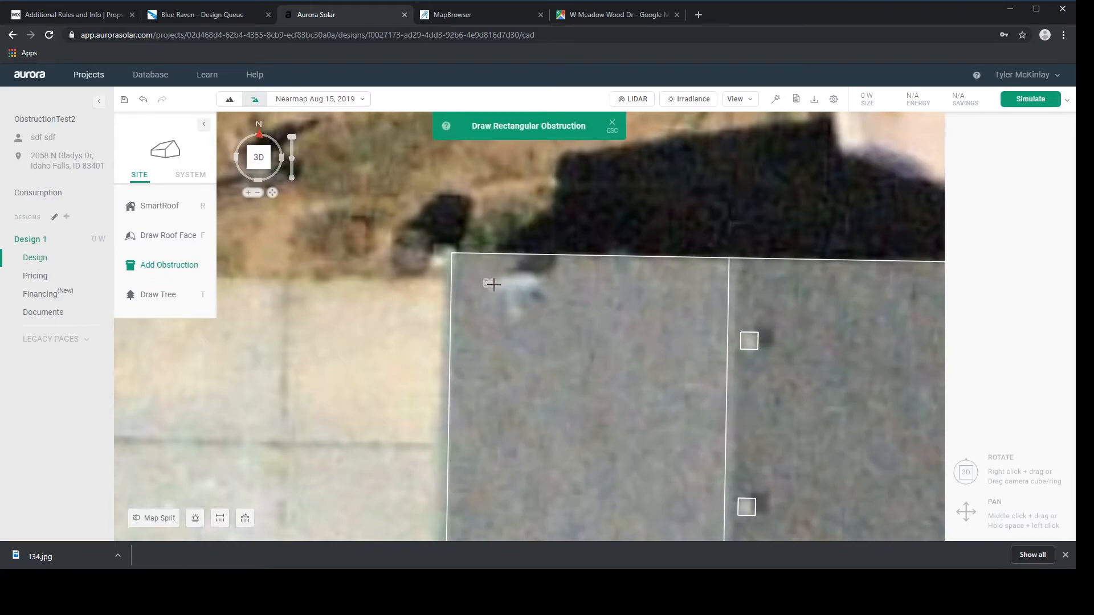
{"action": "left_click", "coordinate": [540, 283]}
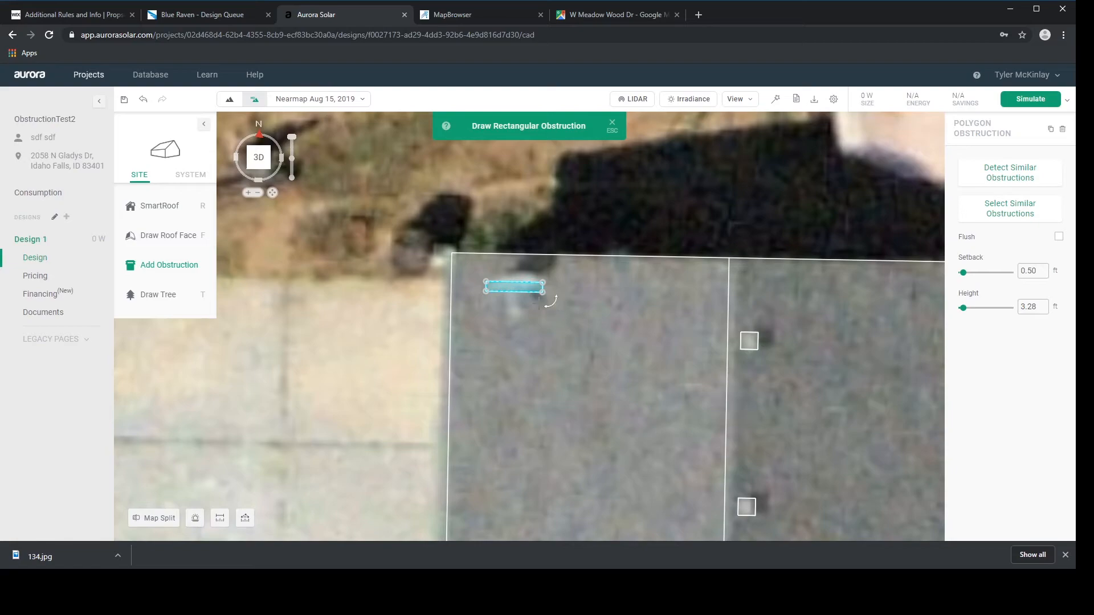
Rotate the narrow rectangular obstruction slightly counterclockwise and nudge it into place over the white object
{"action": "left_click_drag", "start_coordinate": [554, 303], "coordinate": [571, 295]}
{"action": "left_click", "coordinate": [612, 124]}
{"action": "left_click", "coordinate": [524, 278]}
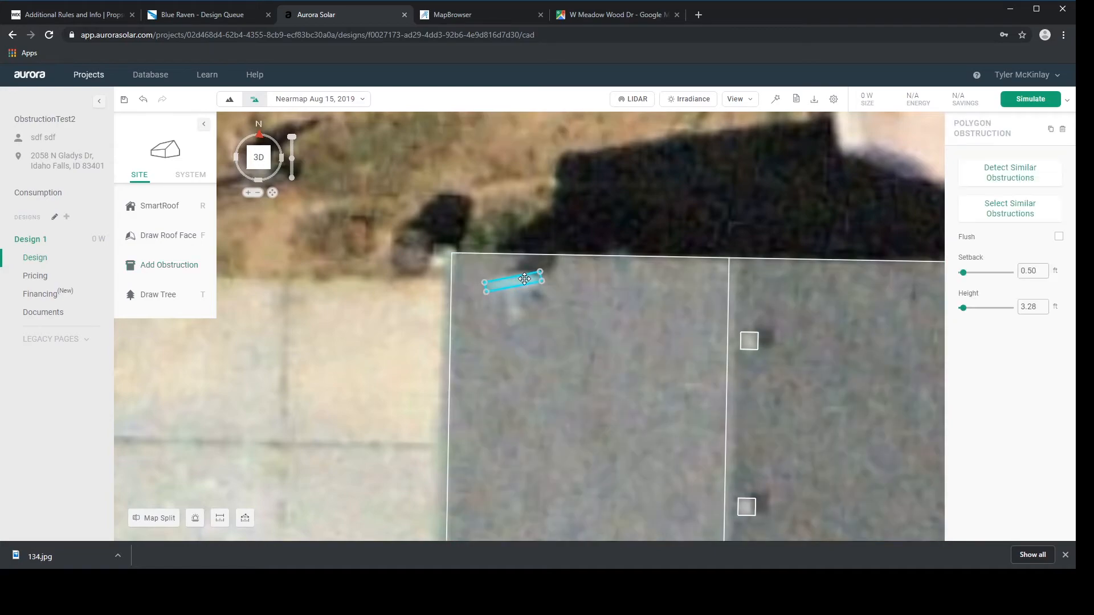
{"action": "left_click_drag", "start_coordinate": [524, 278], "coordinate": [523, 281]}
{"action": "left_click", "coordinate": [565, 213]}
Set the height of the narrow obstruction at the northwest corner to 2.5 ft
{"action": "right_click_drag", "start_coordinate": [515, 289], "coordinate": [506, 255]}
{"action": "left_click", "coordinate": [507, 259]}
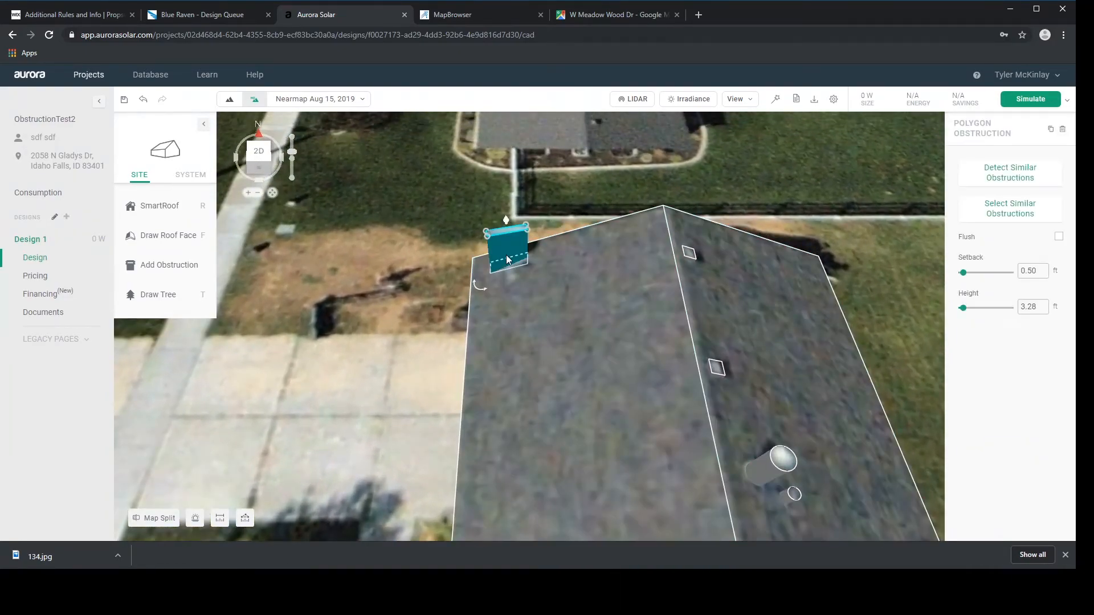
{"action": "left_click", "coordinate": [1040, 309]}
{"action": "type", "text": "2.5"}
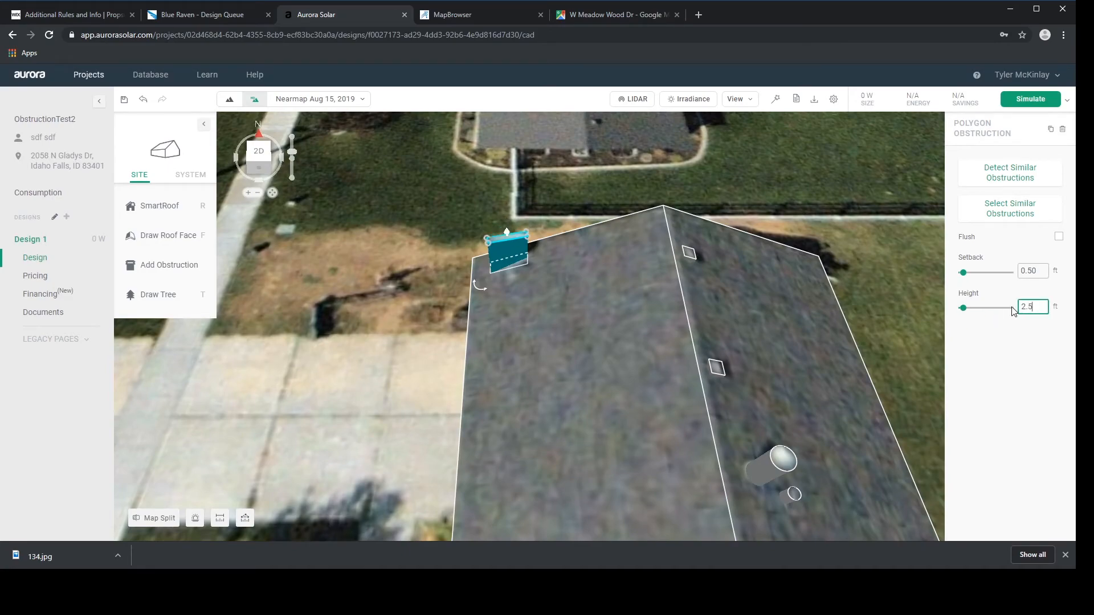
{"action": "left_click", "coordinate": [446, 181]}
Examine the placed obstructions across the whole roof, closing in on its northern part
{"action": "scroll", "coordinate": [445, 198], "scroll_direction": "down", "scroll_amount": 4}
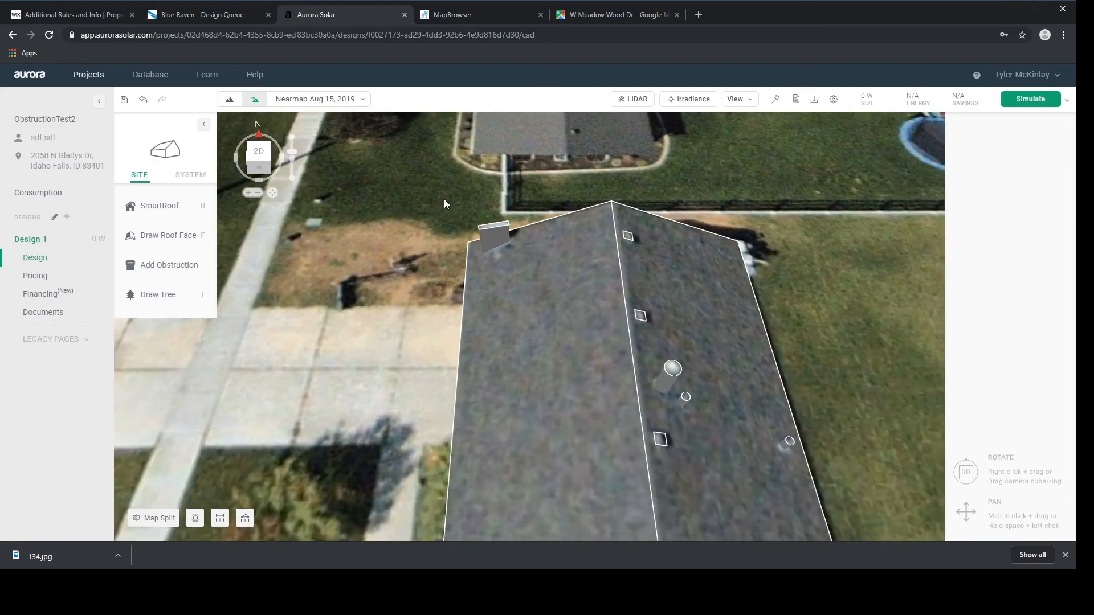
{"action": "right_click_drag", "start_coordinate": [615, 264], "coordinate": [689, 346]}
{"action": "middle_click_drag", "start_coordinate": [689, 346], "coordinate": [684, 279]}
{"action": "right_click_drag", "start_coordinate": [684, 279], "coordinate": [684, 304]}
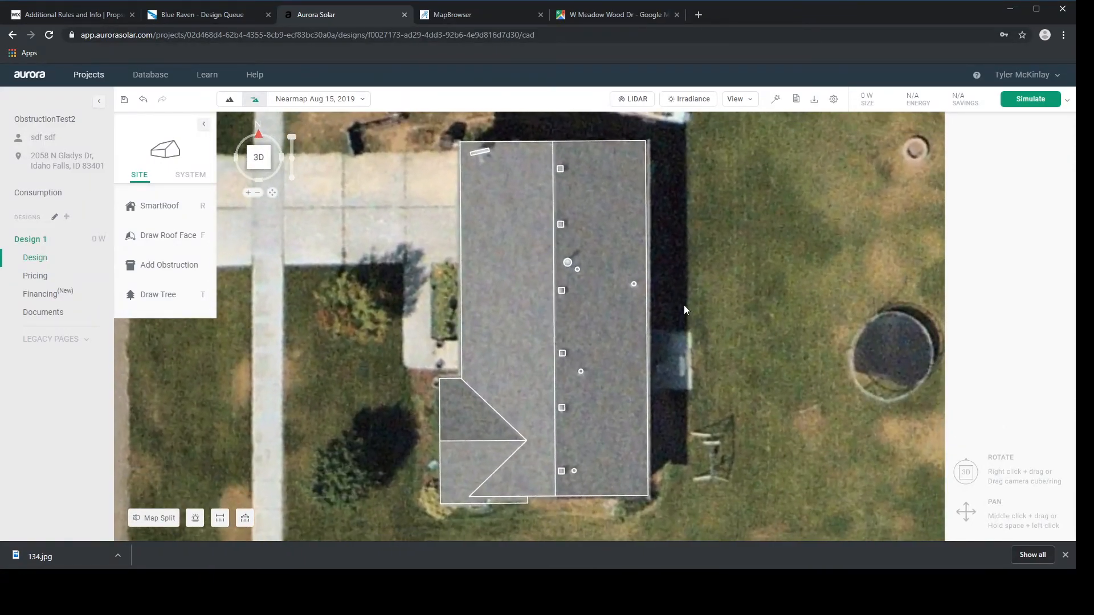
{"action": "scroll", "coordinate": [679, 297], "scroll_direction": "down", "scroll_amount": 1}
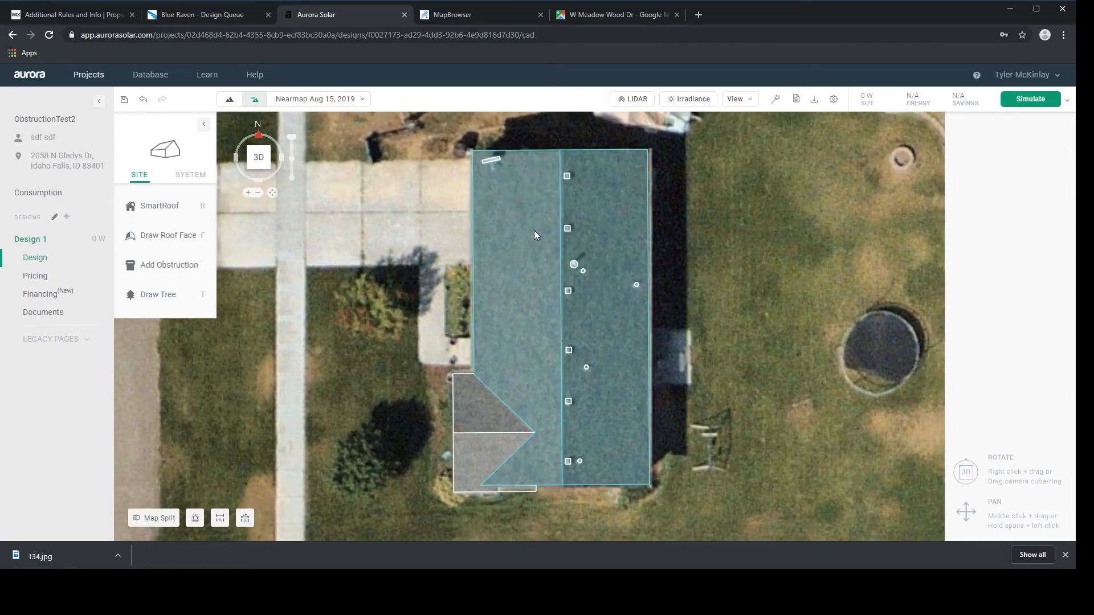
{"action": "scroll", "coordinate": [534, 230], "scroll_direction": "up", "scroll_amount": 1}
{"action": "middle_click_drag", "start_coordinate": [535, 228], "coordinate": [443, 308]}
{"action": "scroll", "coordinate": [530, 248], "scroll_direction": "up", "scroll_amount": 1}
{"action": "scroll", "coordinate": [413, 232], "scroll_direction": "up", "scroll_amount": 2}
{"action": "scroll", "coordinate": [476, 305], "scroll_direction": "up", "scroll_amount": 2}
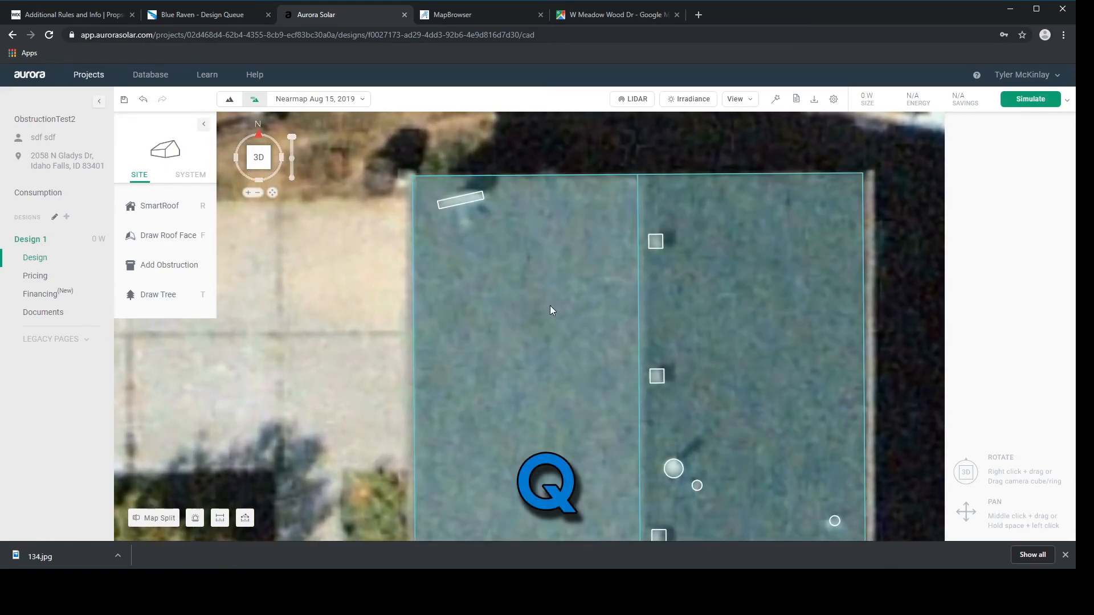
Draw an irregular crescent-shaped polygonal obstruction on the northern part of the western roof face
{"action": "key", "text": "o"}
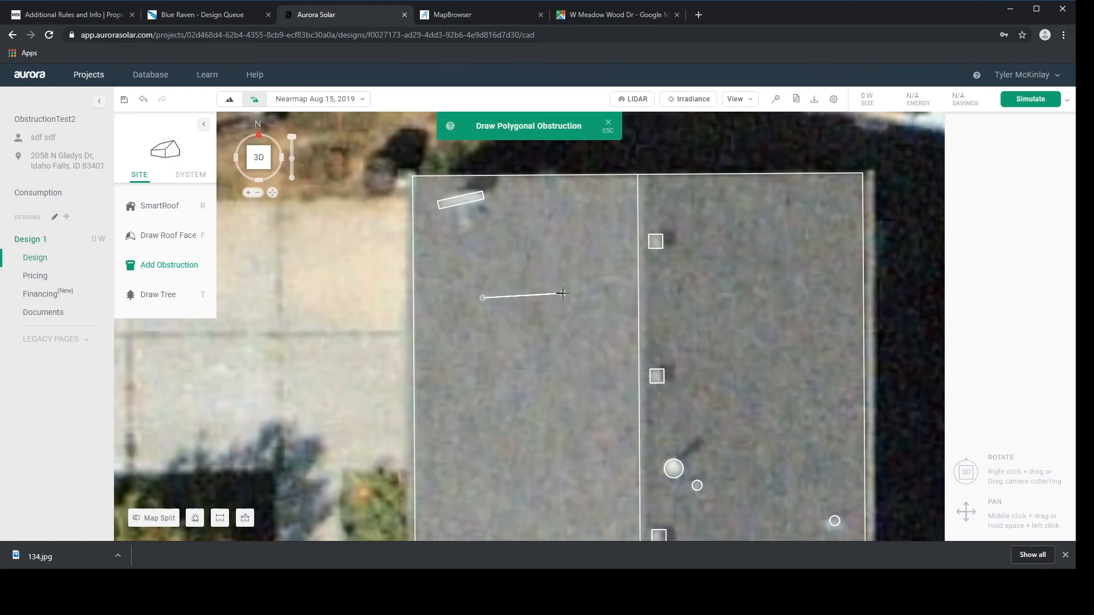
{"action": "left_click", "coordinate": [540, 271]}
{"action": "left_click", "coordinate": [572, 316]}
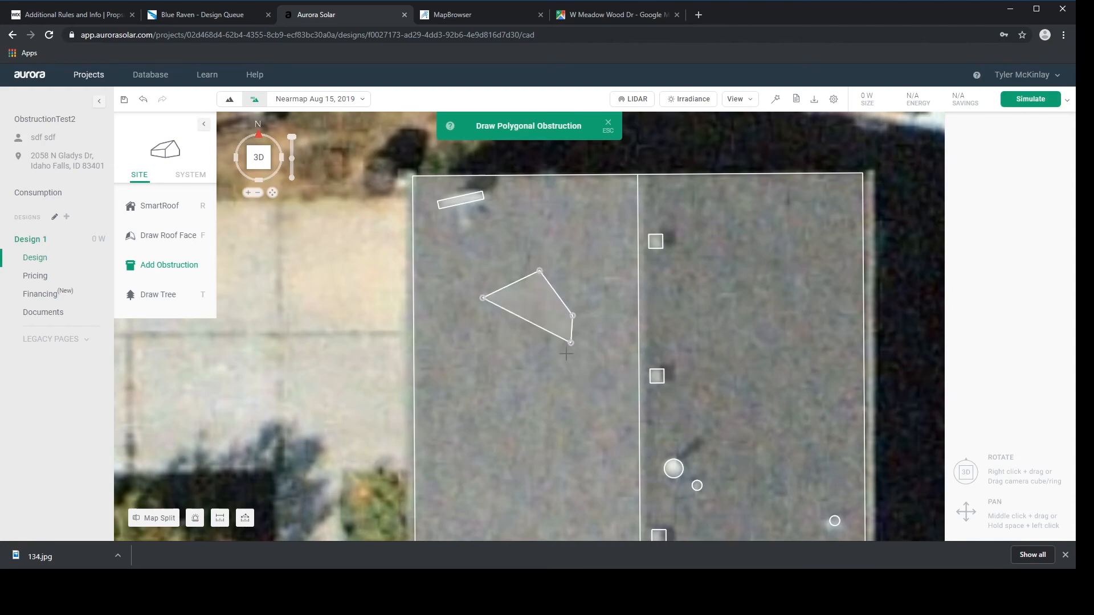
{"action": "left_click", "coordinate": [562, 371]}
{"action": "left_click", "coordinate": [511, 393]}
{"action": "left_click", "coordinate": [543, 342]}
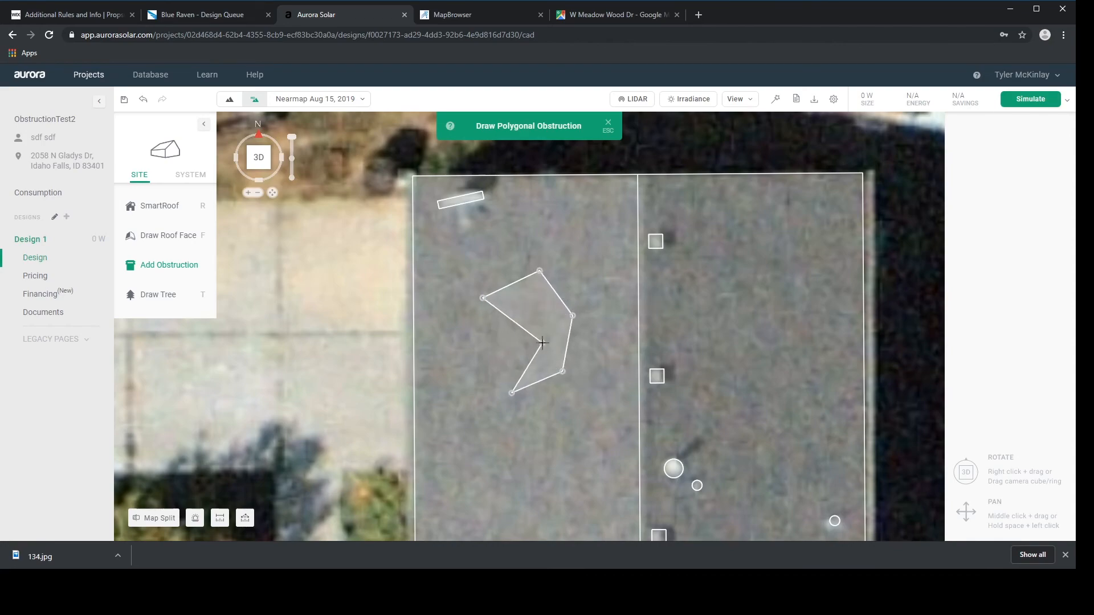
{"action": "left_click", "coordinate": [484, 298]}
{"action": "left_click", "coordinate": [608, 125]}
Make the crescent-shaped polygonal obstruction flush with the roof and deselect it
{"action": "scroll", "coordinate": [597, 273], "scroll_direction": "down", "scroll_amount": 1}
{"action": "right_click_drag", "start_coordinate": [597, 271], "coordinate": [563, 223]}
{"action": "left_click", "coordinate": [562, 225]}
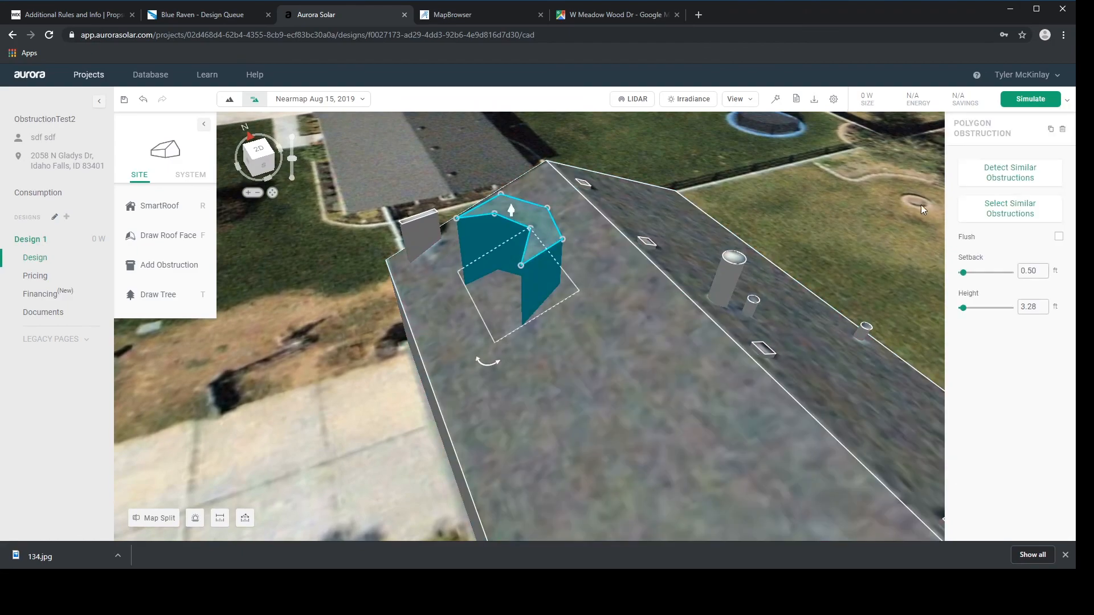
{"action": "left_click", "coordinate": [1059, 237]}
{"action": "left_click", "coordinate": [668, 150]}
Delete the crescent-shaped polygonal obstruction from the western roof face
{"action": "right_click_drag", "start_coordinate": [741, 210], "coordinate": [691, 371]}
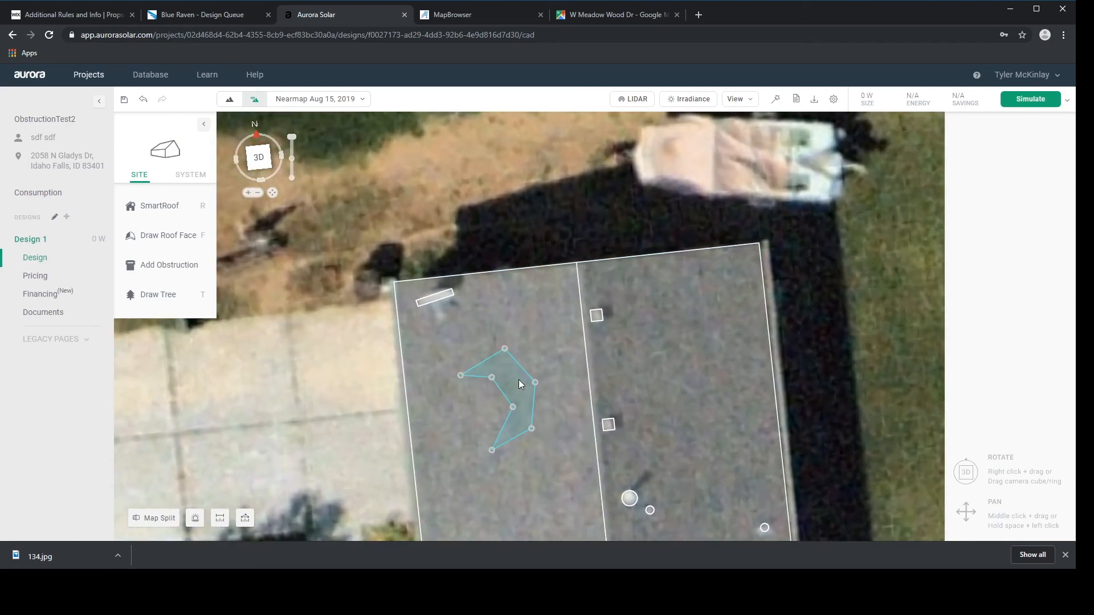
{"action": "left_click", "coordinate": [518, 379]}
{"action": "key", "text": "Delete"}
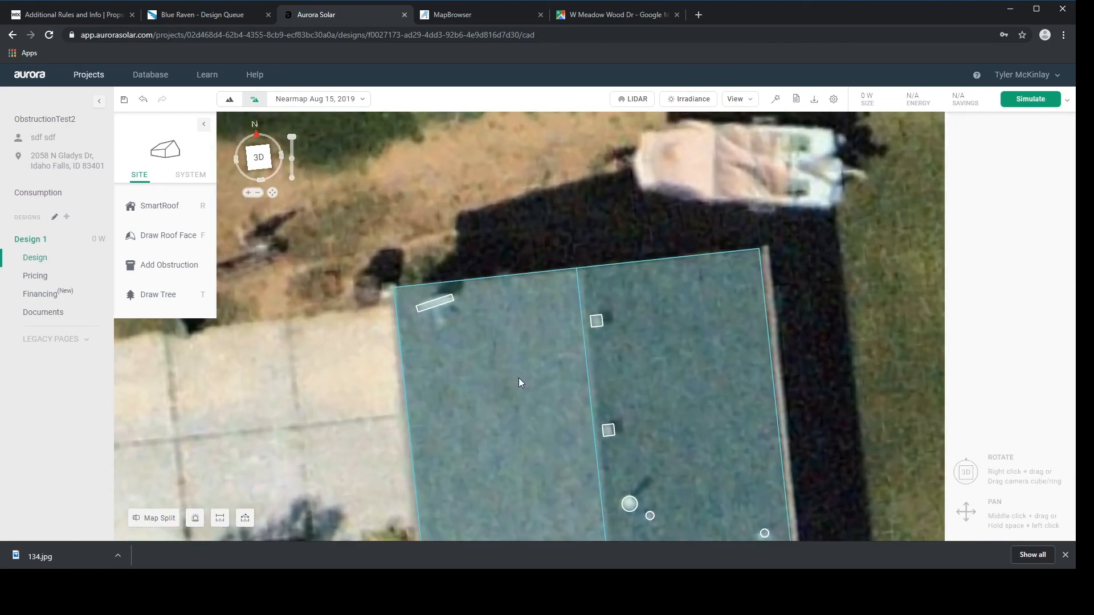
Examine the overall obstruction layout on the house from straight above with the roof aligned north
{"action": "scroll", "coordinate": [570, 399], "scroll_direction": "down", "scroll_amount": 2}
{"action": "middle_click_drag", "start_coordinate": [570, 393], "coordinate": [524, 201]}
{"action": "scroll", "coordinate": [559, 316], "scroll_direction": "down", "scroll_amount": 2}
{"action": "scroll", "coordinate": [559, 315], "scroll_direction": "down", "scroll_amount": 3}
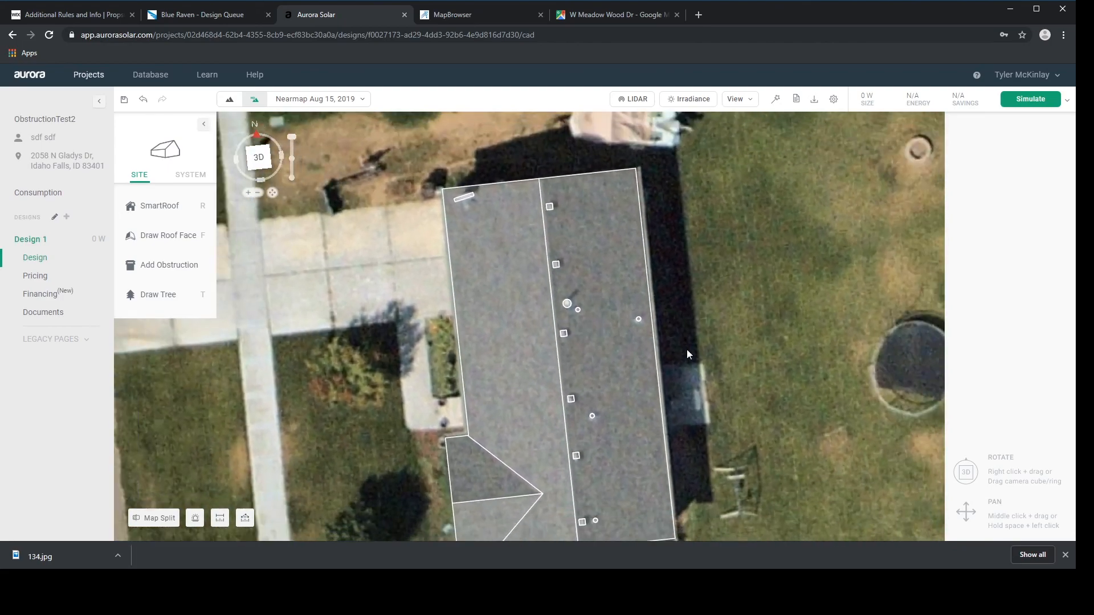
{"action": "right_click_drag", "start_coordinate": [677, 345], "coordinate": [706, 383]}
{"action": "middle_click_drag", "start_coordinate": [695, 421], "coordinate": [679, 388]}
{"action": "right_click_drag", "start_coordinate": [678, 388], "coordinate": [672, 392]}
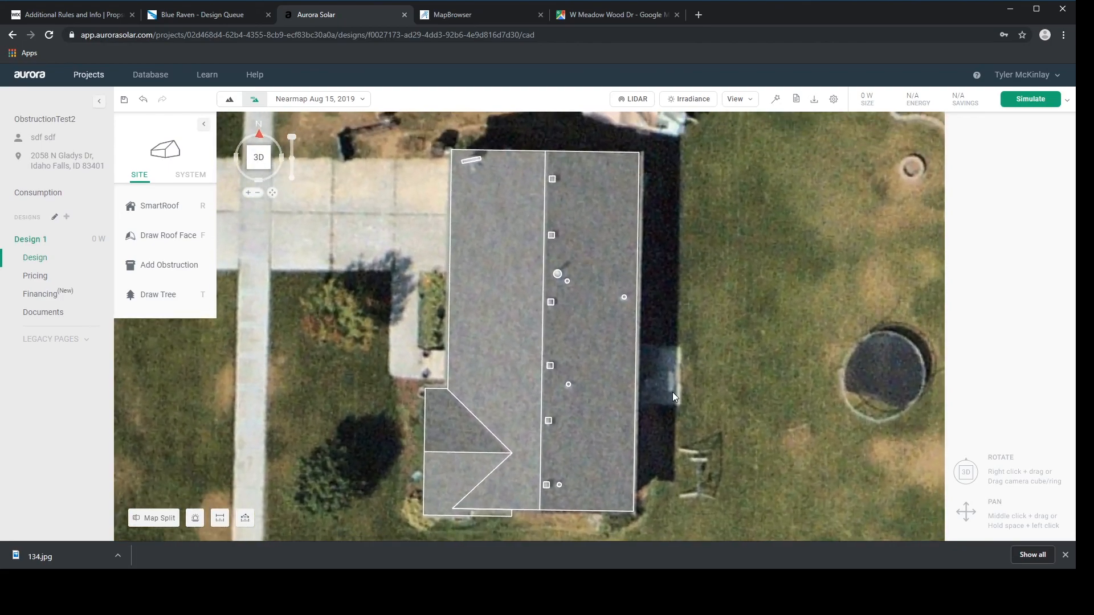